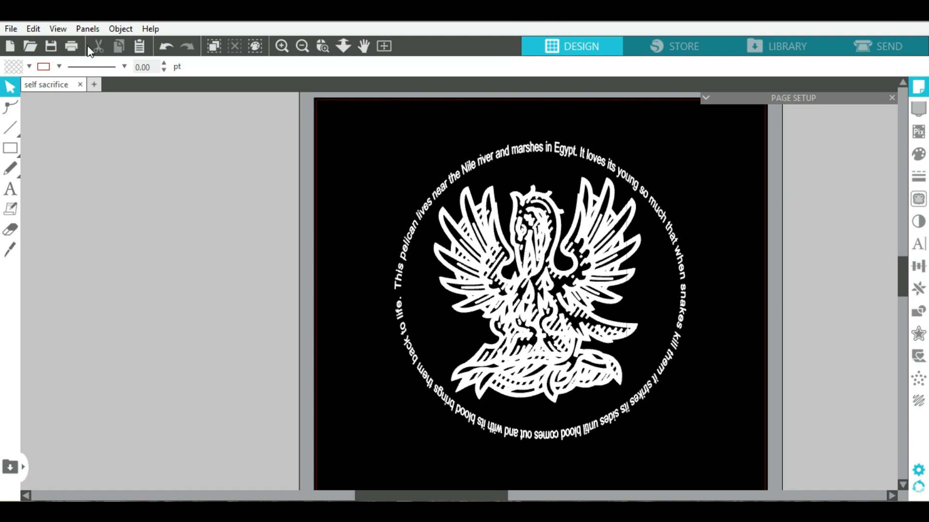
- Open a new blank Untitled-2 design page next to the self sacrifice design
click(94, 85)
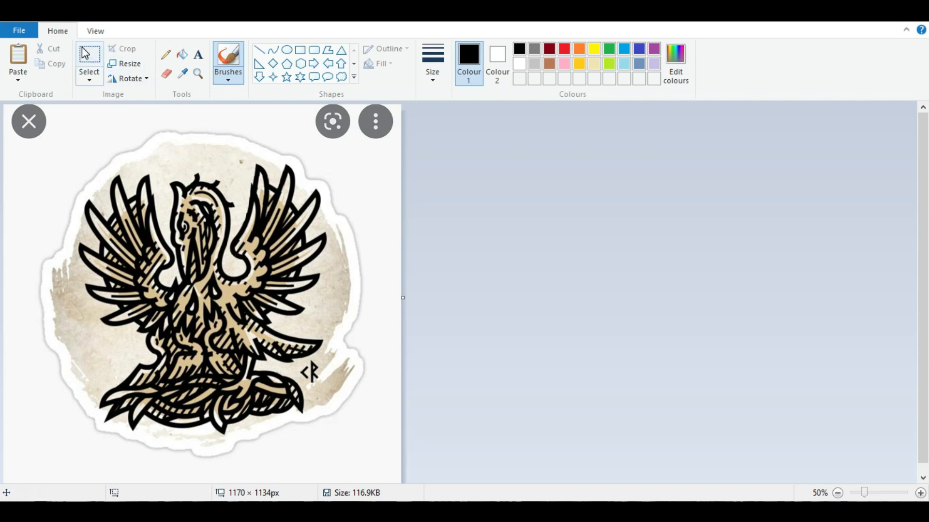
- Free-form select the pelican inside the sticker's white border and copy it
click(89, 80)
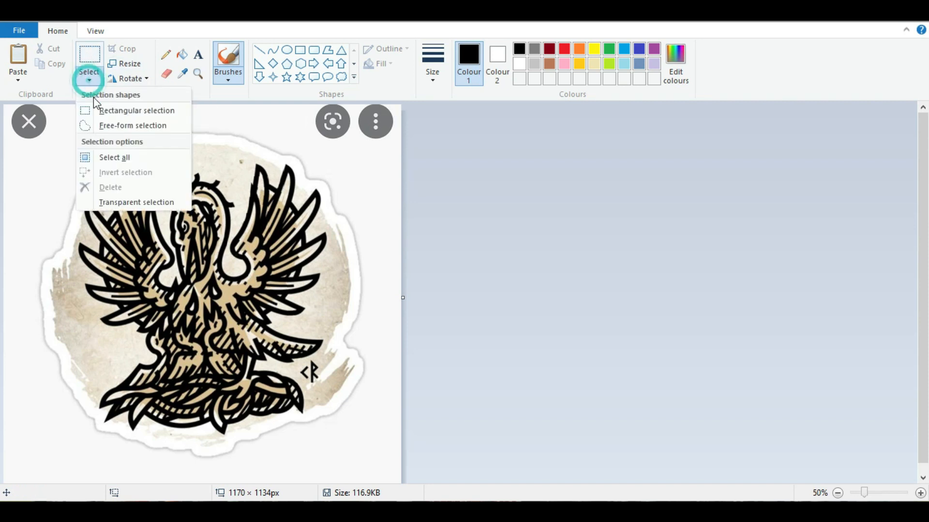
click(105, 124)
mouse_move(107, 178)
mouse_down()
mouse_move(210, 157)
mouse_move(291, 164)
mouse_move(321, 188)
mouse_move(339, 286)
mouse_move(316, 320)
mouse_move(332, 339)
mouse_move(298, 372)
mouse_move(308, 415)
mouse_move(223, 441)
mouse_move(134, 436)
mouse_move(109, 431)
mouse_move(97, 416)
mouse_up()
drag(83, 343, 82, 289)
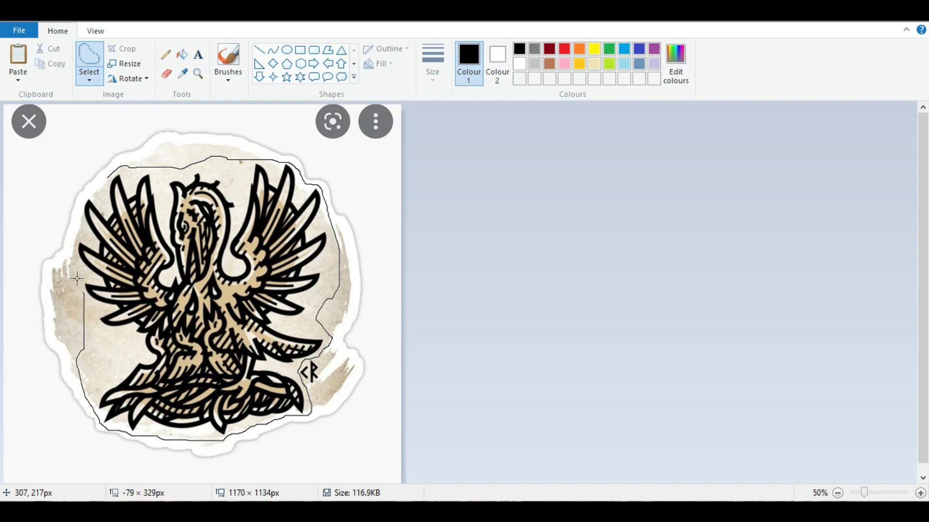
mouse_move(74, 239)
mouse_down()
mouse_move(82, 198)
mouse_move(116, 167)
mouse_up()
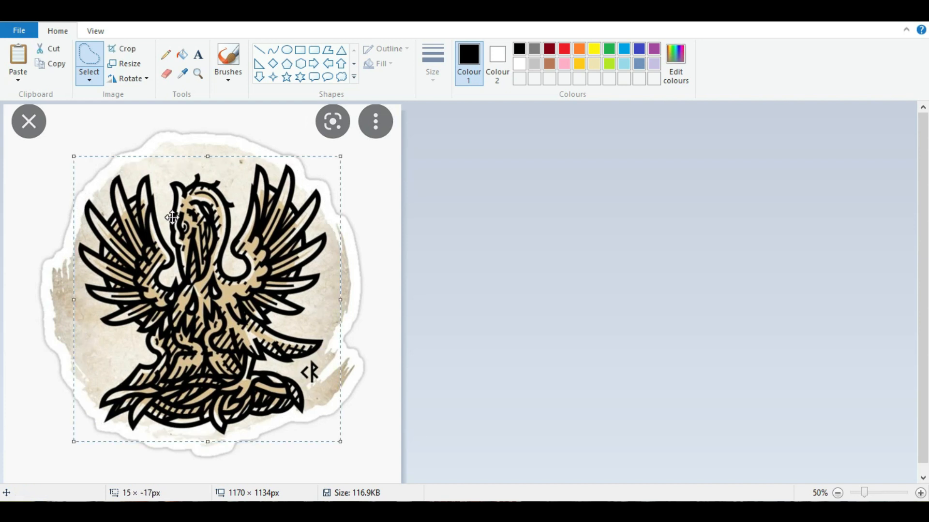
right_click(173, 218)
click(199, 239)
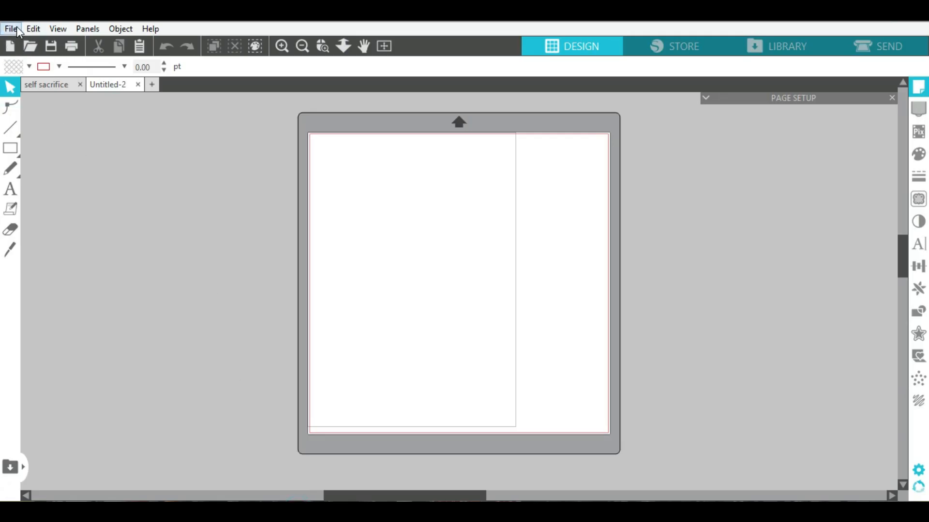
- Paste the pelican image and enlarge it to about 7.1 × 7.6 in near the page centre
click(17, 27)
click(60, 109)
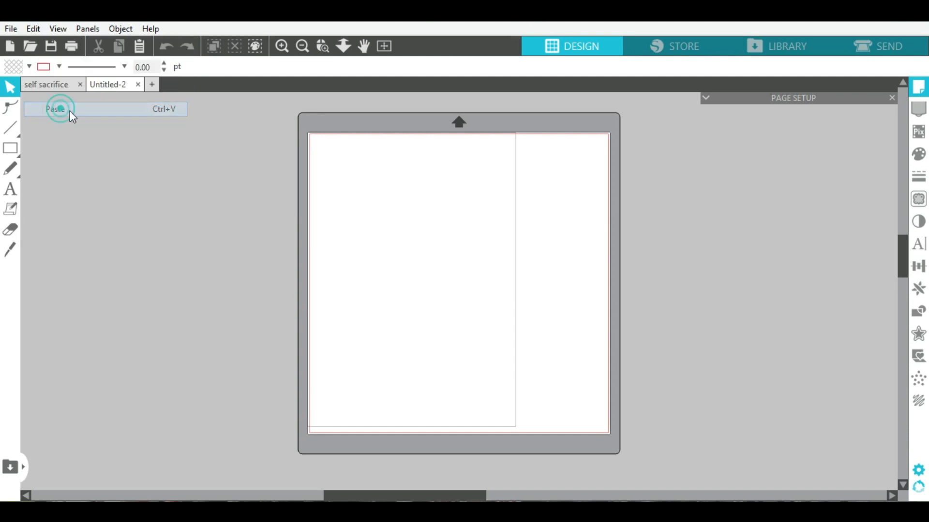
drag(474, 279, 445, 227)
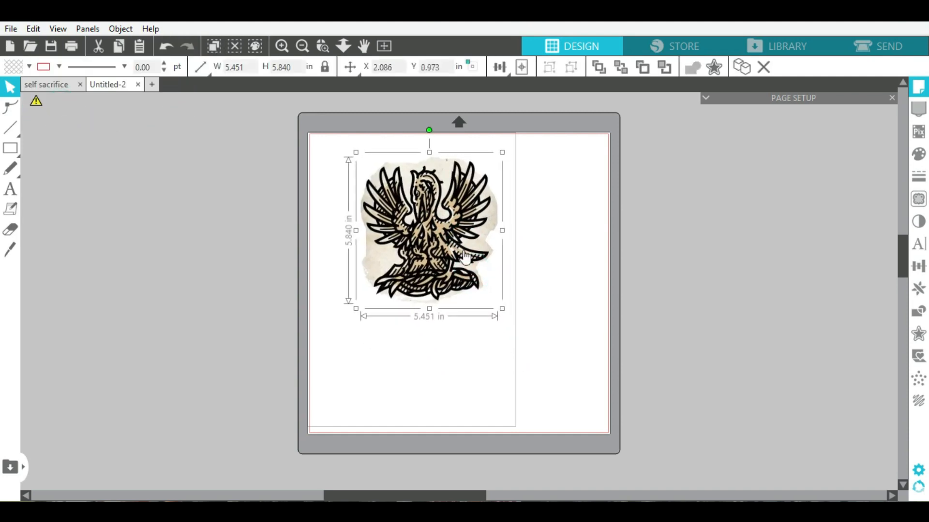
drag(502, 309, 544, 356)
drag(467, 250, 474, 263)
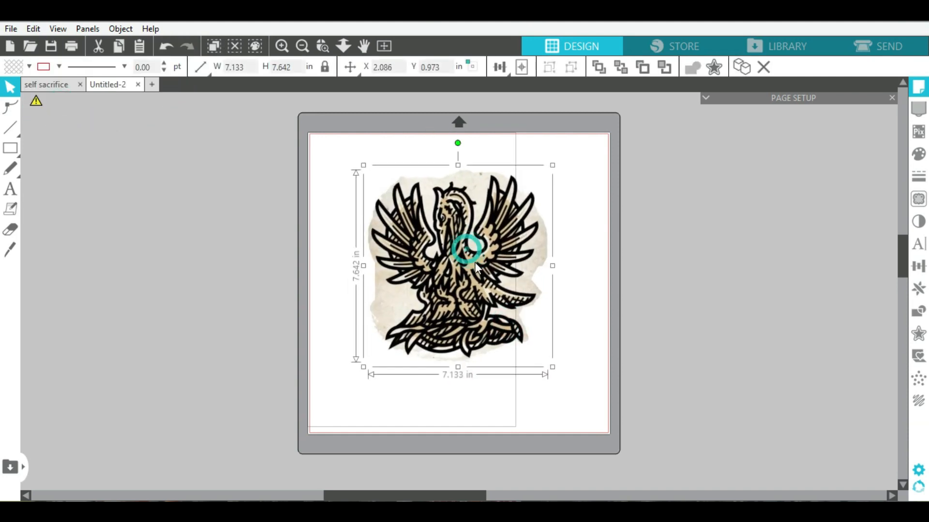
click(576, 239)
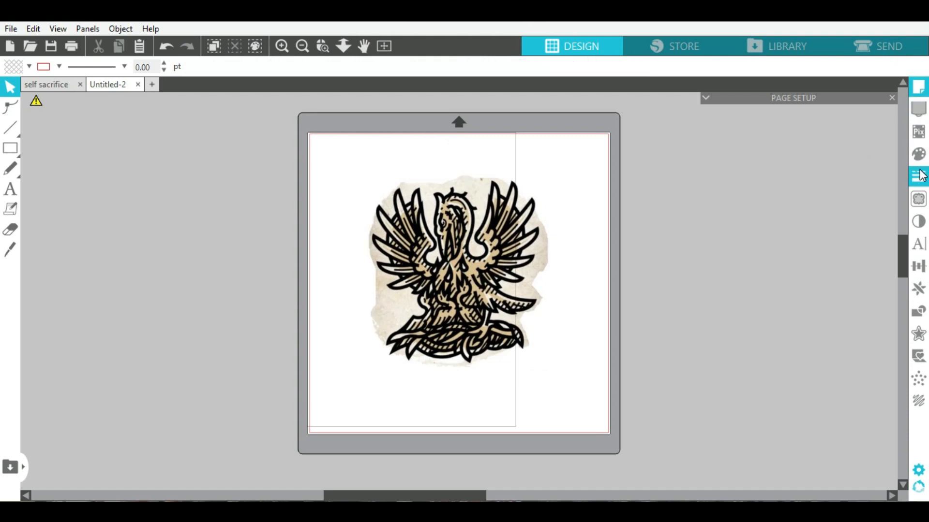
- Trace the area around the pelican into cut lines at 45% threshold
click(919, 199)
click(774, 149)
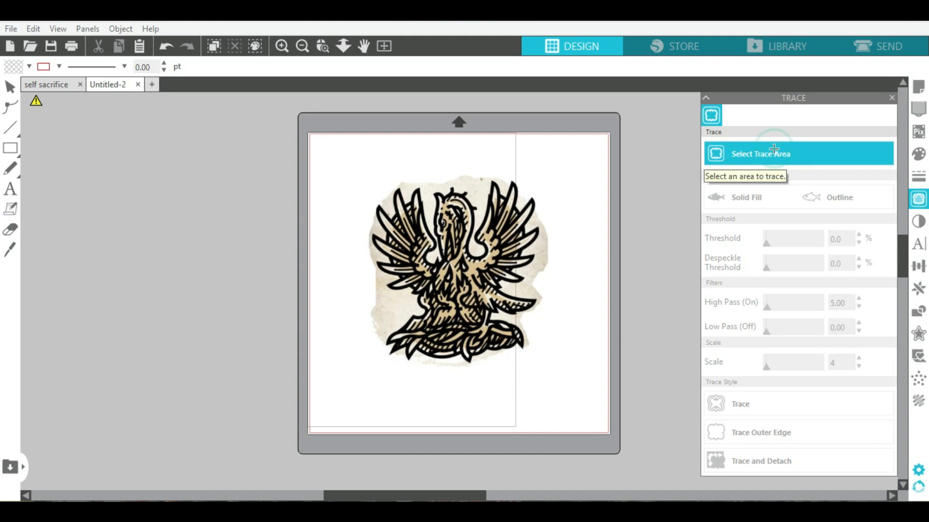
mouse_move(561, 166)
mouse_down()
mouse_move(437, 313)
mouse_move(350, 393)
mouse_up()
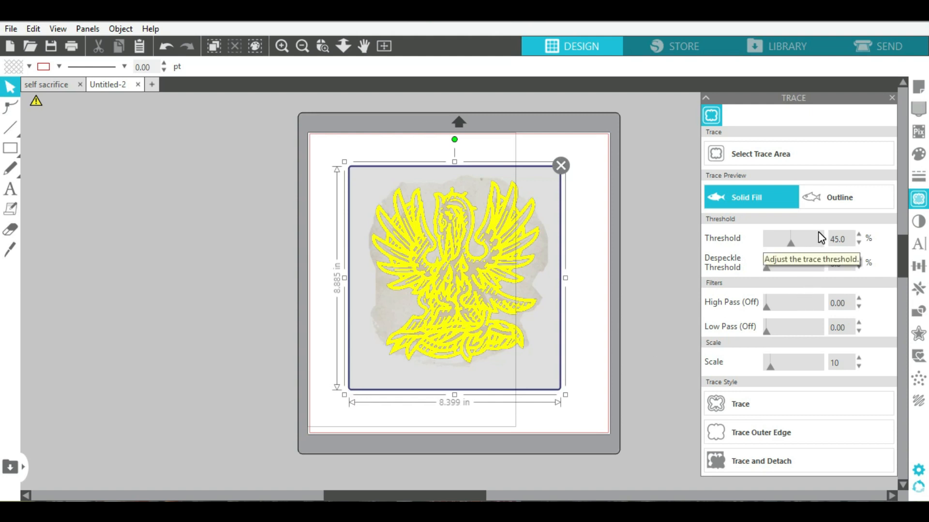
click(751, 415)
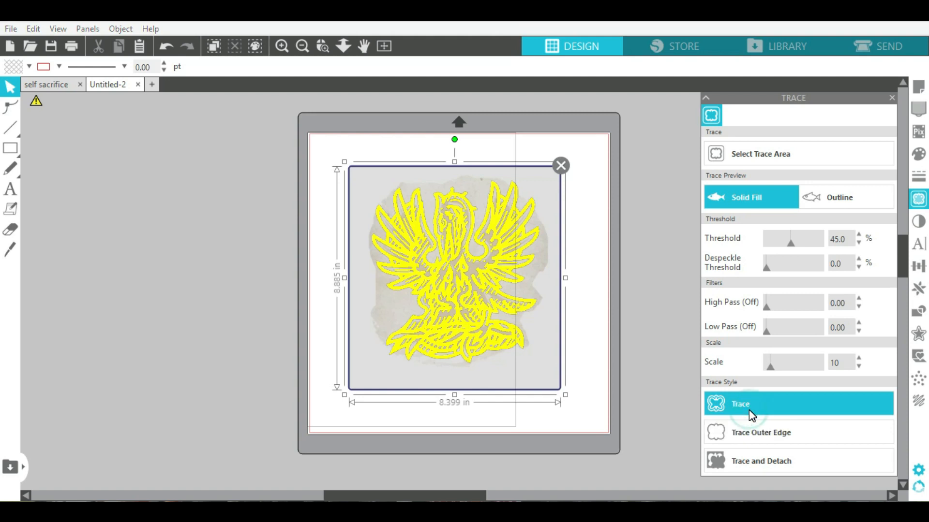
- Delete the original pasted image, keeping the 6.631 × 7.242 in traced outline selected
mouse_move(477, 276)
mouse_down()
mouse_move(381, 282)
mouse_move(183, 260)
mouse_up()
click(183, 260)
key(Delete)
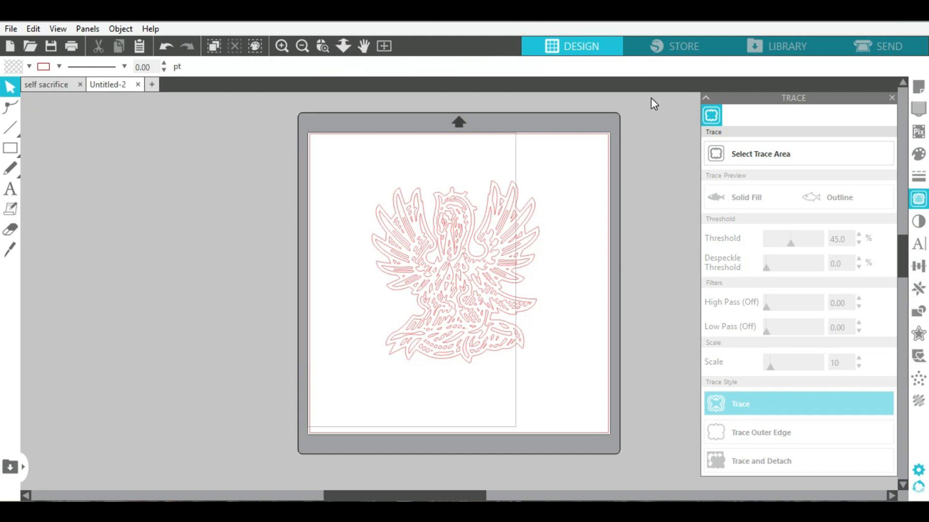
click(705, 97)
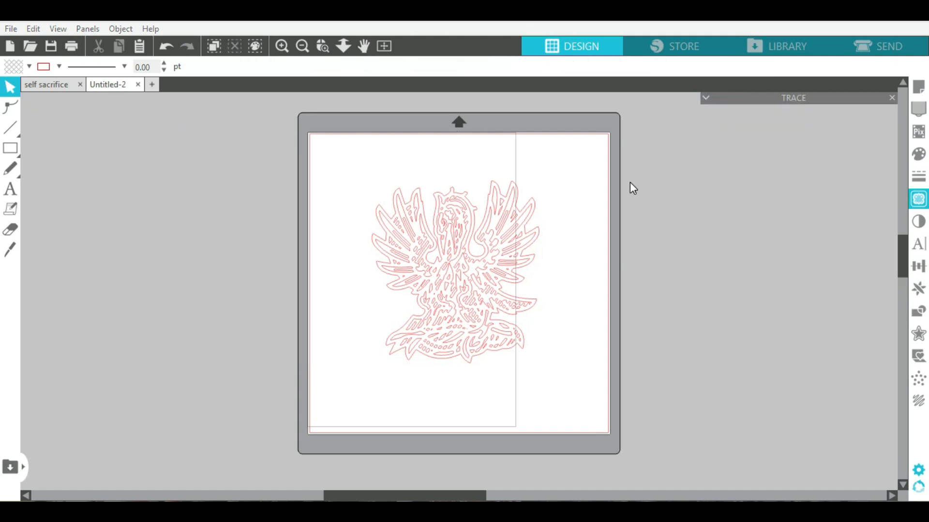
click(454, 262)
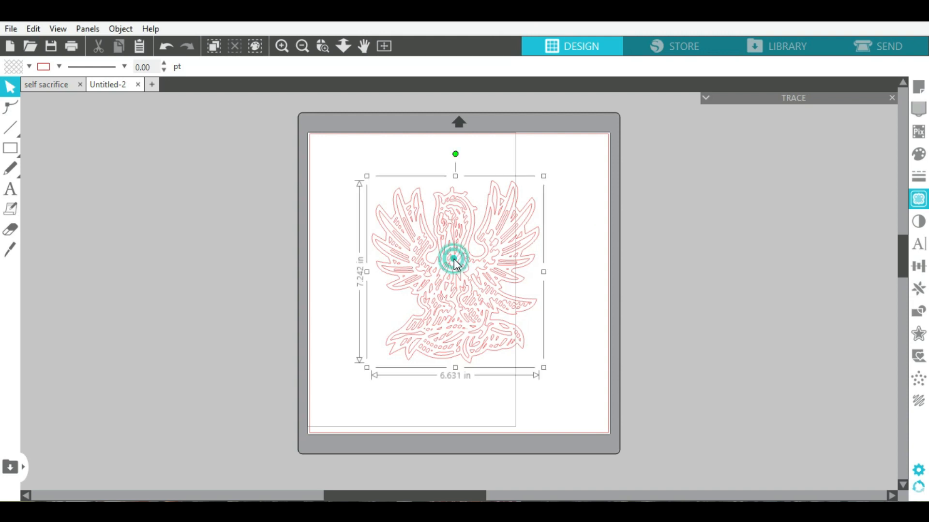
- Fill the traced pelican with white
click(29, 66)
click(68, 86)
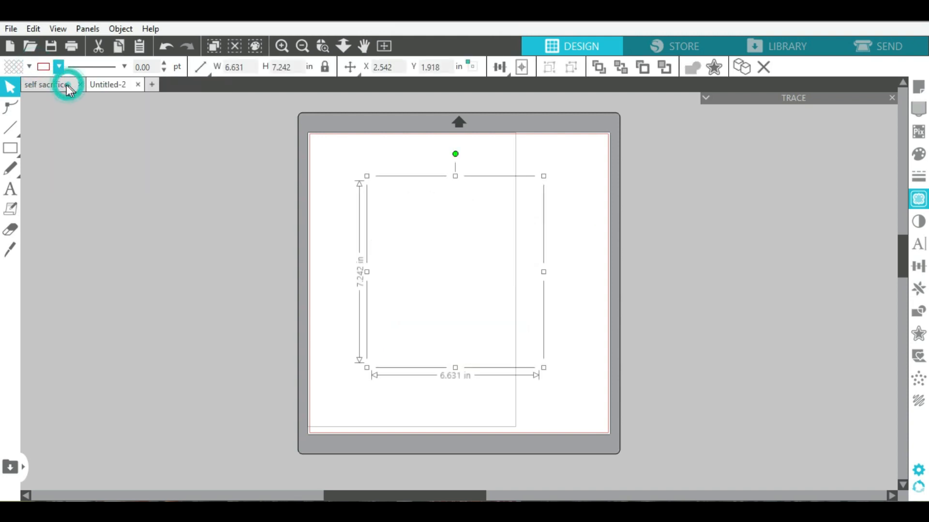
click(28, 68)
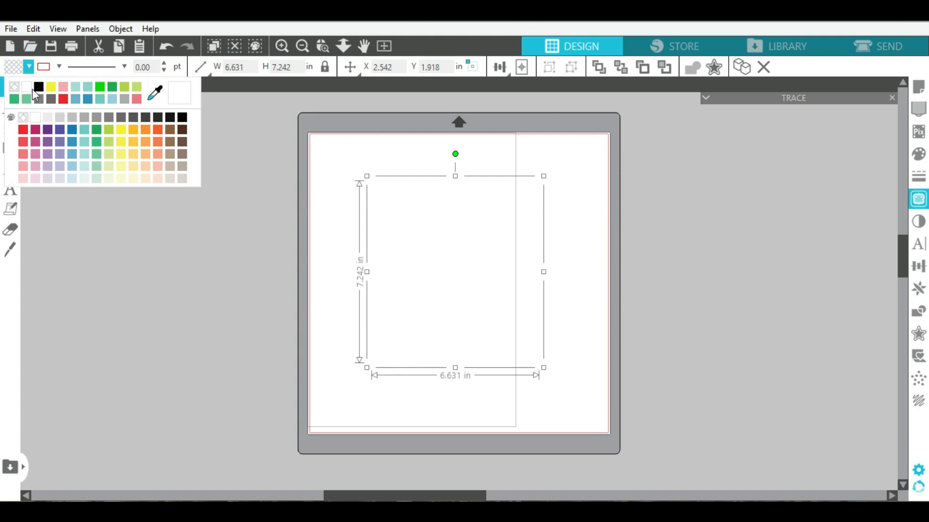
click(28, 86)
- Set the page media colour to black and nudge the pelican slightly upward
click(918, 87)
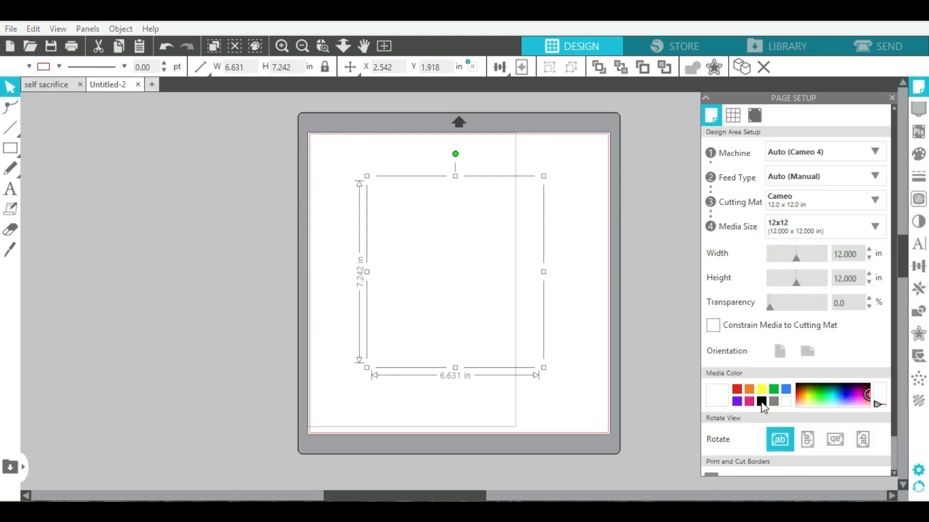
click(761, 403)
mouse_move(460, 278)
mouse_down()
mouse_move(450, 269)
mouse_move(459, 279)
mouse_up()
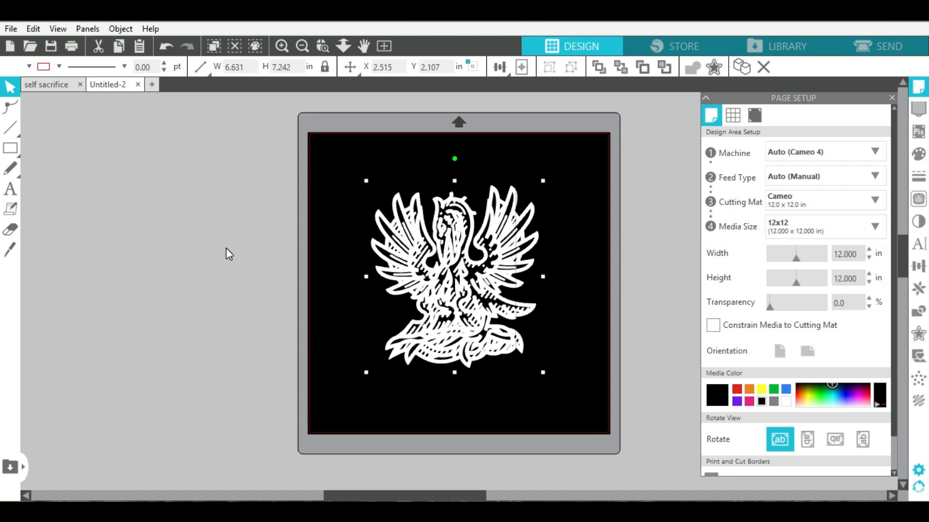
click(208, 253)
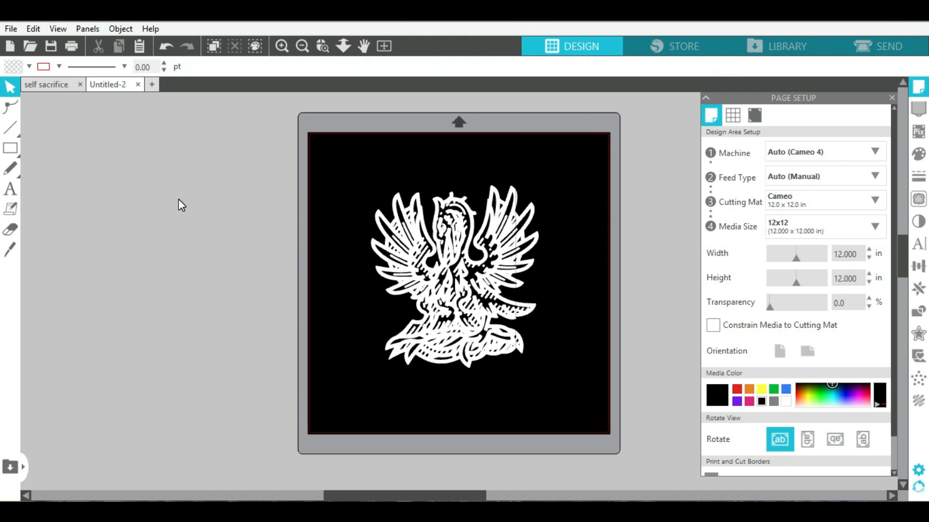
drag(460, 278, 459, 273)
click(196, 165)
- Switch to the self sacrifice document and select its circular pelican-and-quote design
click(31, 86)
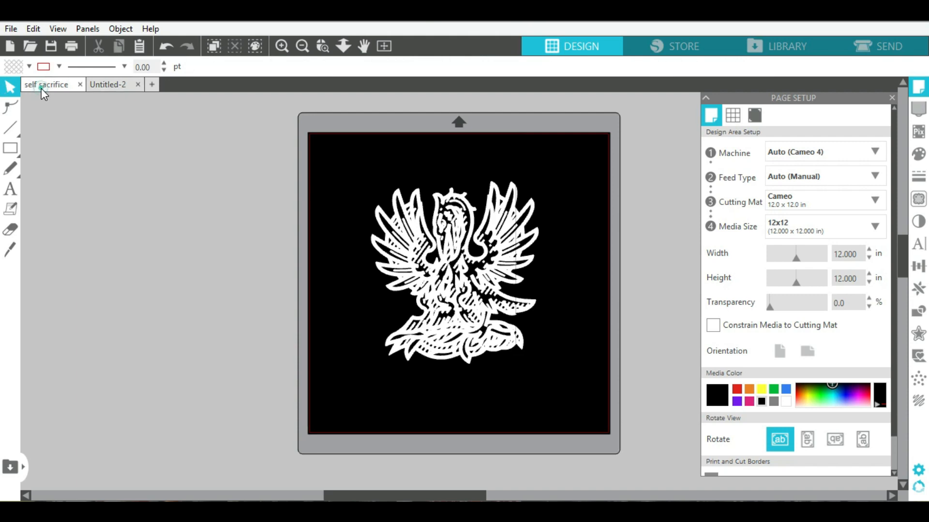
click(401, 309)
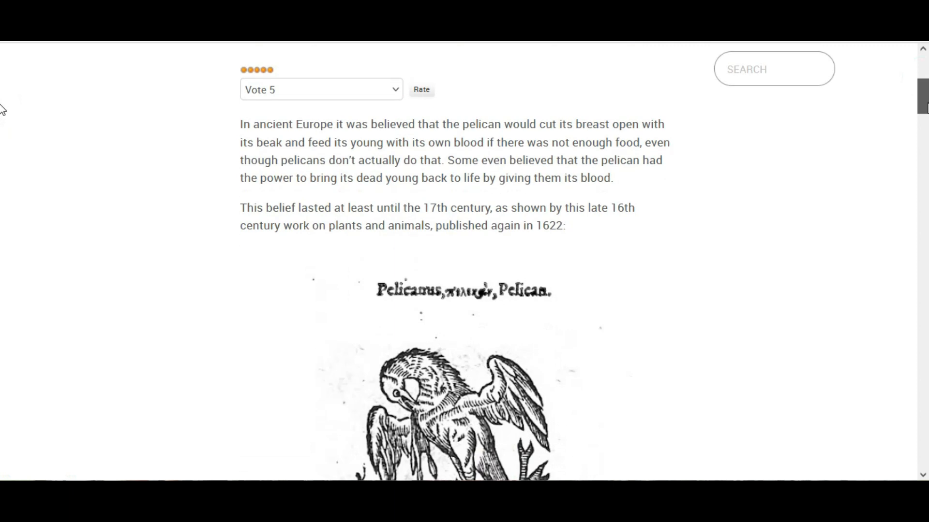
scroll(2, 108, down, 10)
- Select the Nile pelican quote in the article and copy it
drag(927, 155, 927, 157)
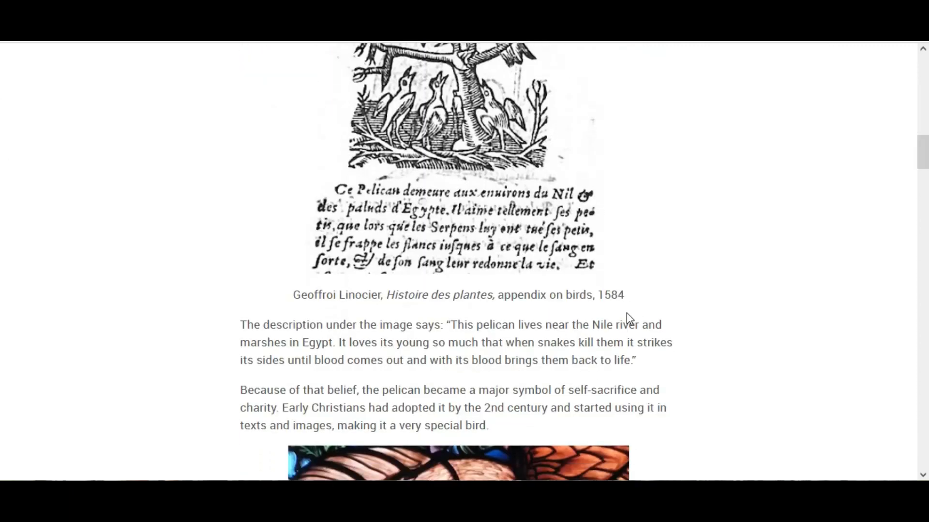
drag(631, 361, 380, 342)
drag(460, 324, 450, 324)
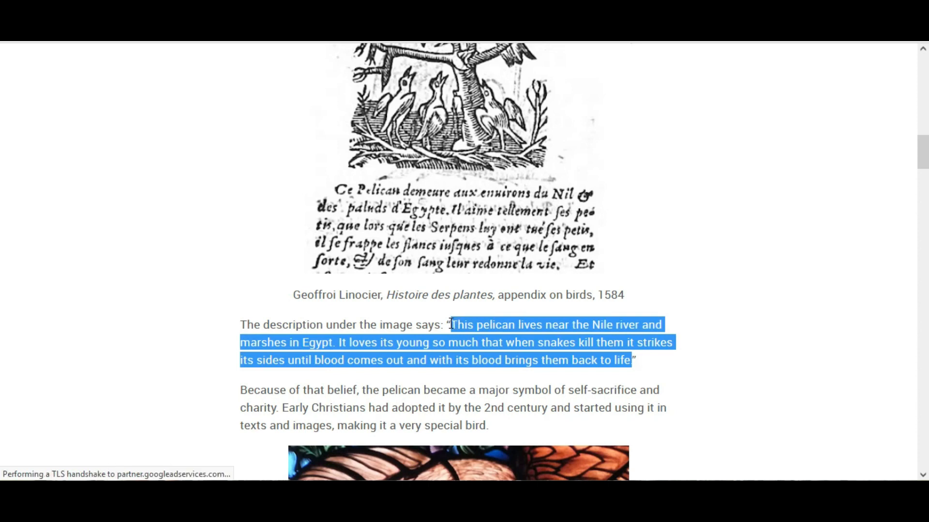
right_click(478, 326)
click(549, 338)
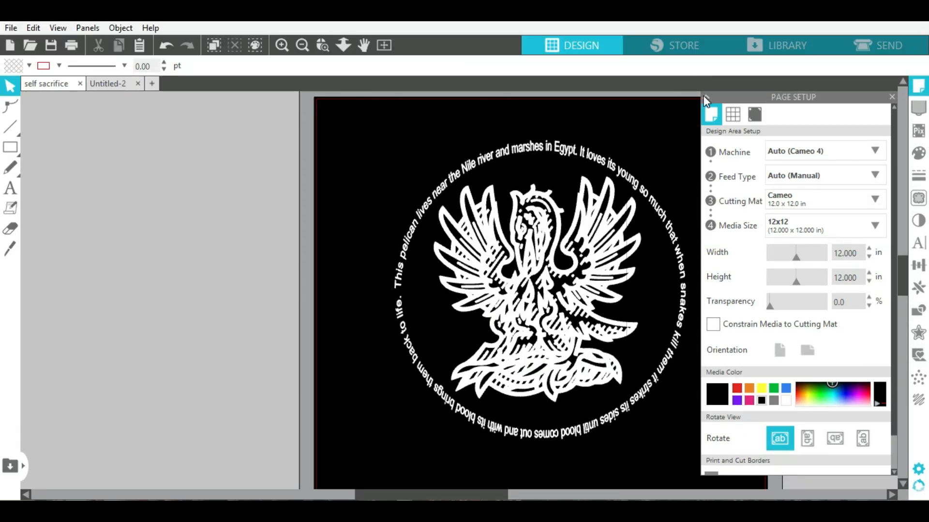
- Paste the copied quote into the Untitled-2 design
click(705, 97)
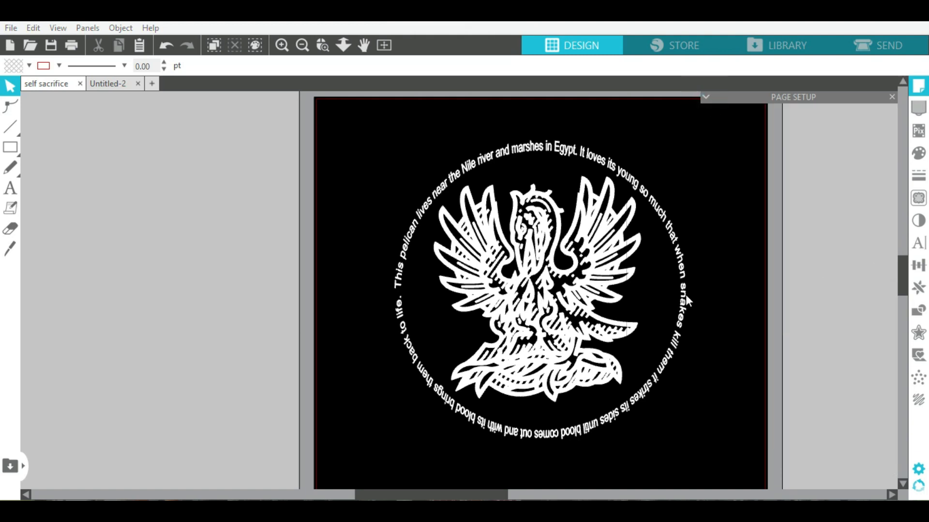
click(107, 83)
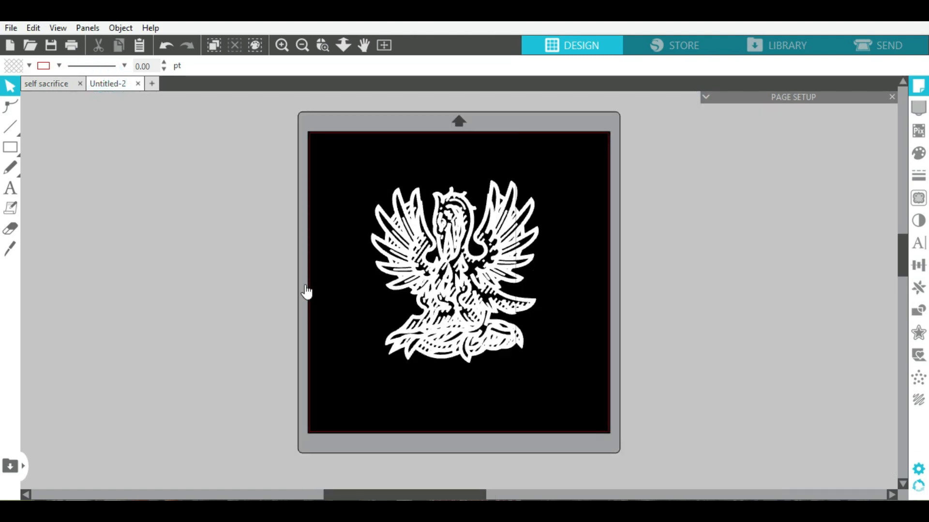
right_click(163, 394)
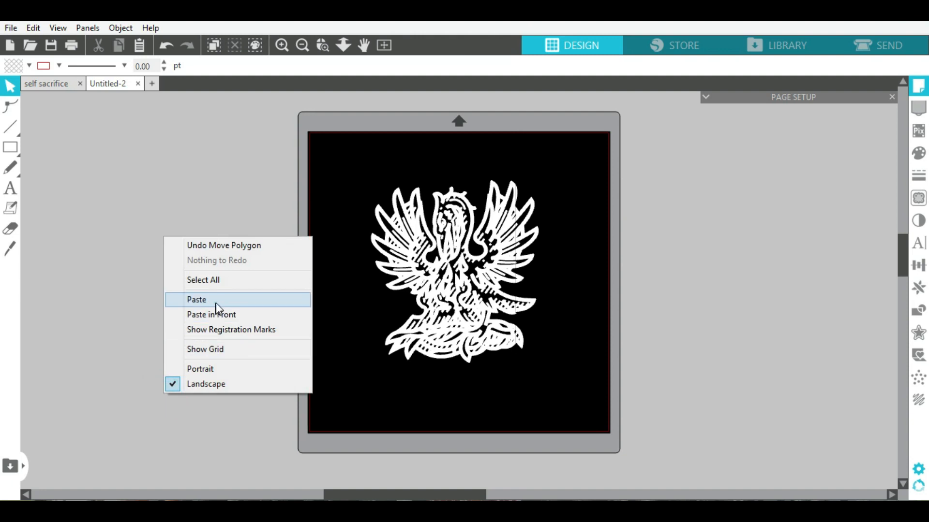
click(216, 303)
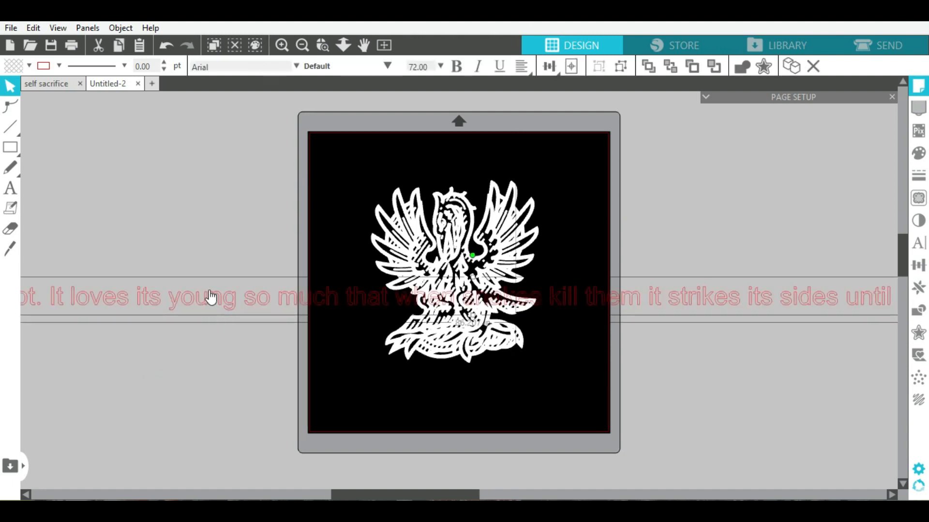
- Shrink the quote line to about 24 inches and place it below the pelican
drag(110, 355, 19, 373)
drag(270, 299, 6, 414)
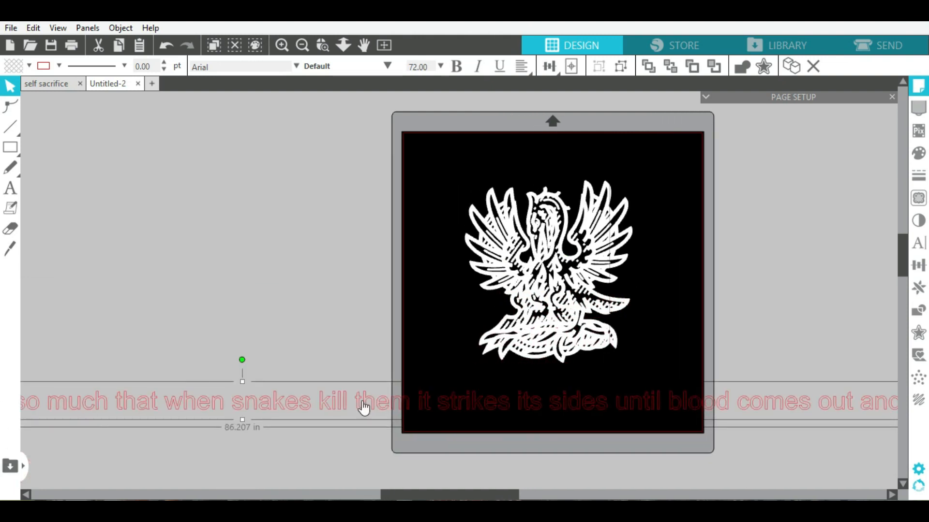
click(602, 391)
drag(608, 407, 139, 406)
click(796, 398)
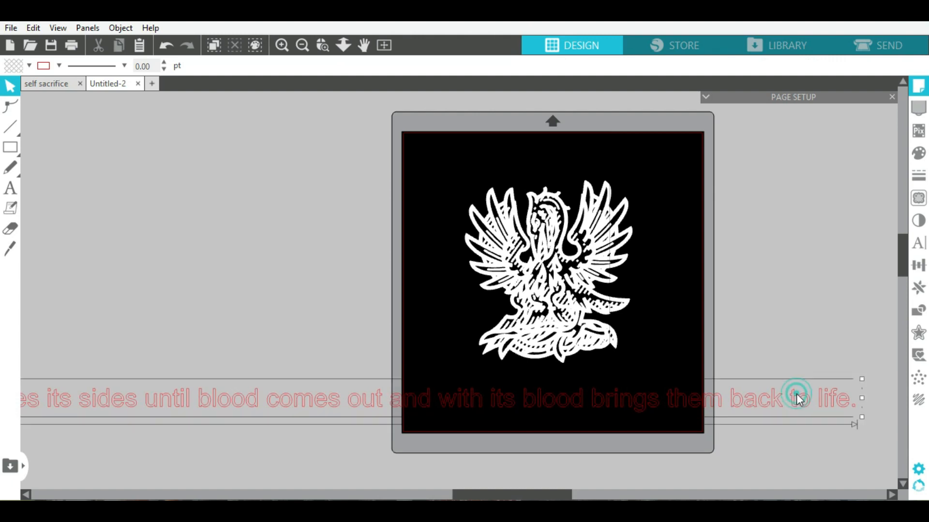
drag(863, 418, 757, 412)
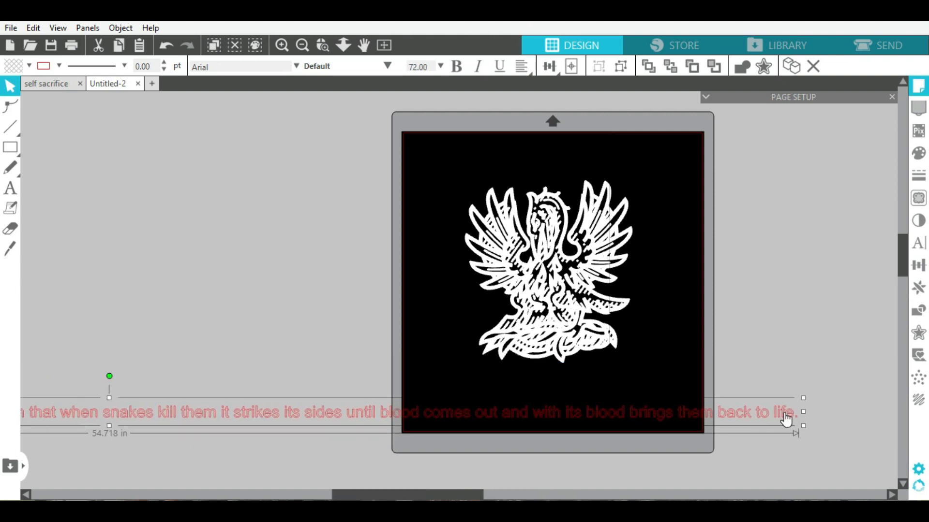
drag(509, 407, 343, 377)
drag(188, 410, 716, 433)
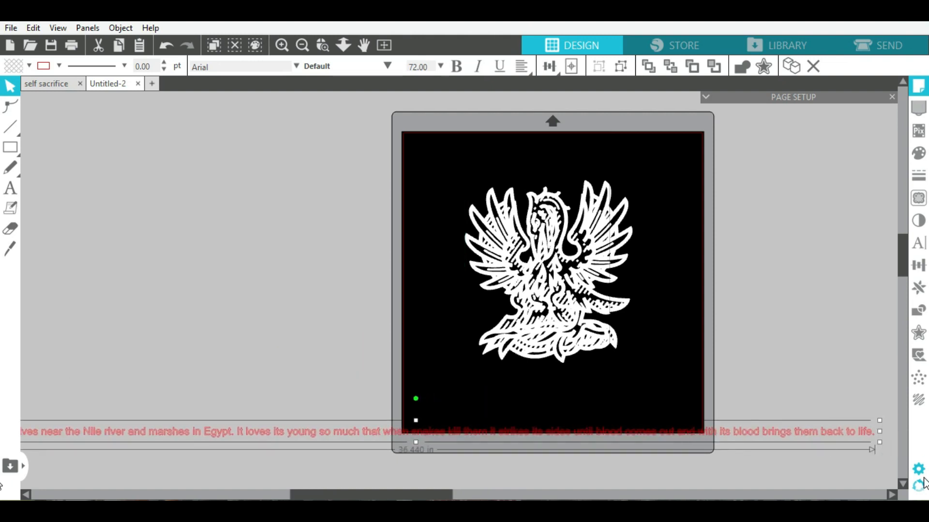
drag(649, 410, 571, 421)
drag(330, 430, 549, 412)
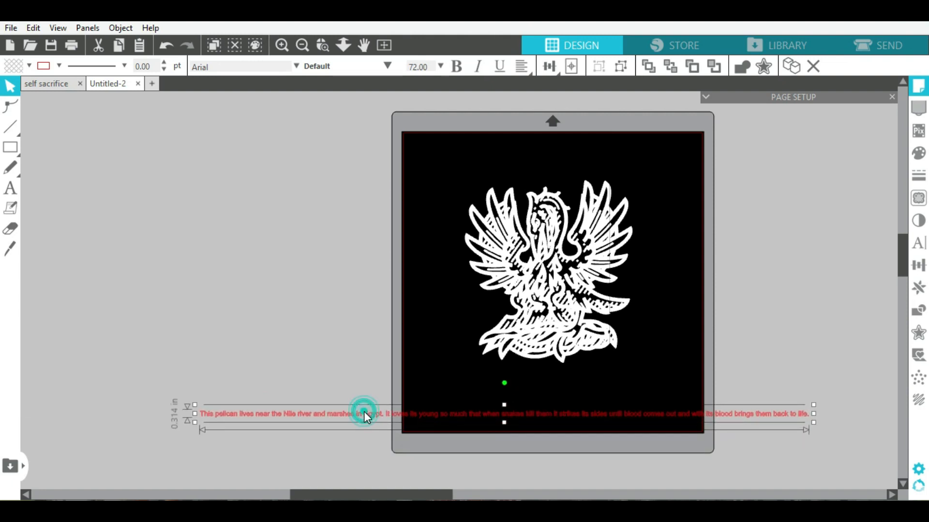
- Make the quote text white, widen its text box slightly, and select its text
click(30, 68)
click(27, 85)
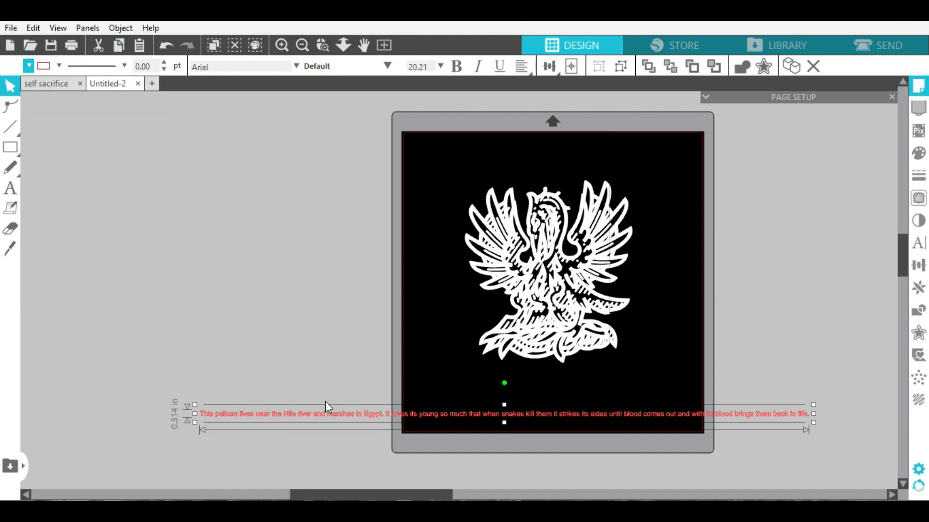
double_click(323, 416)
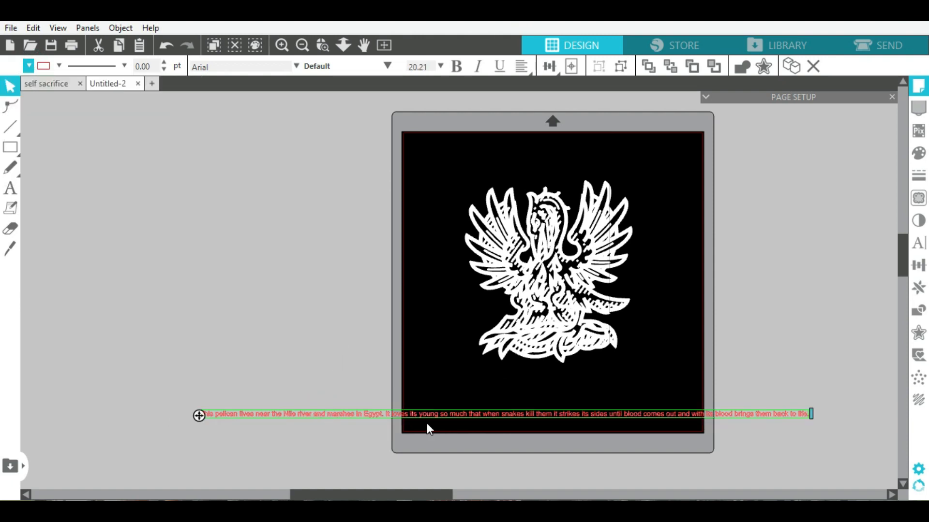
drag(811, 413, 826, 413)
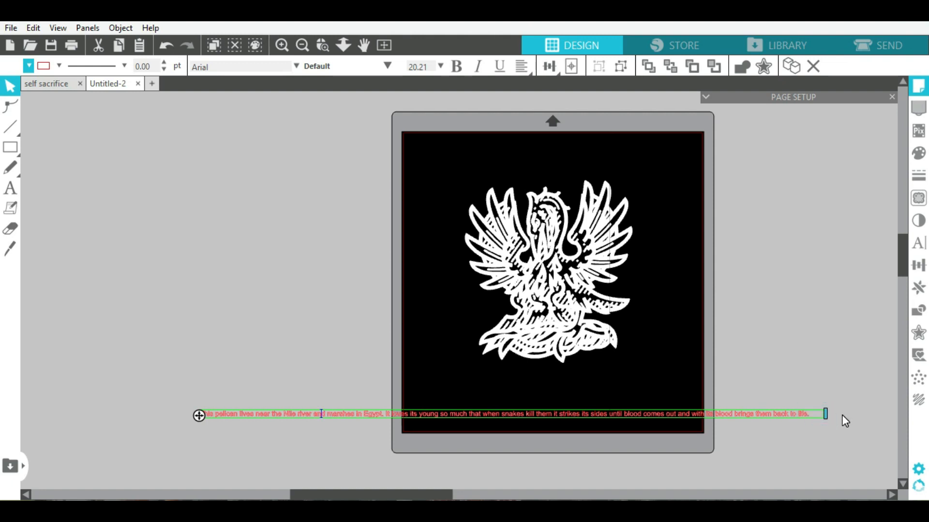
click(814, 414)
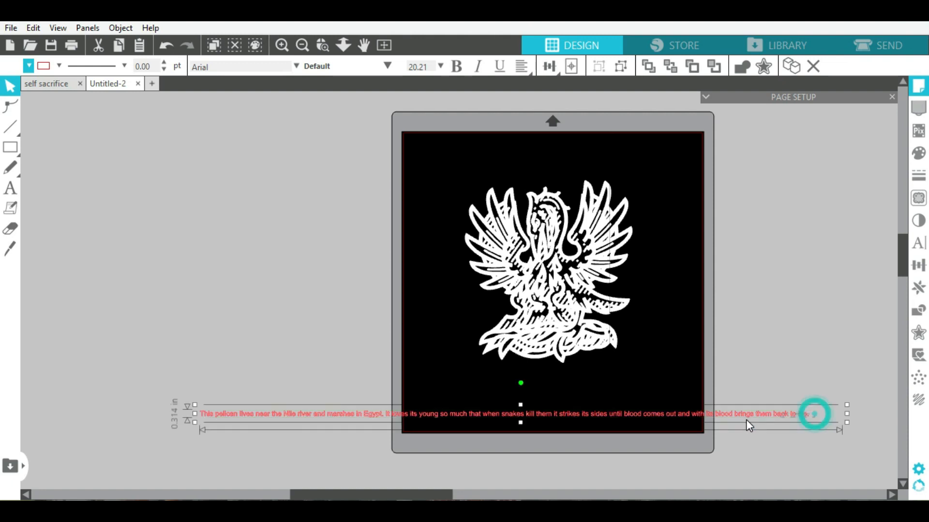
double_click(812, 416)
drag(812, 414, 163, 410)
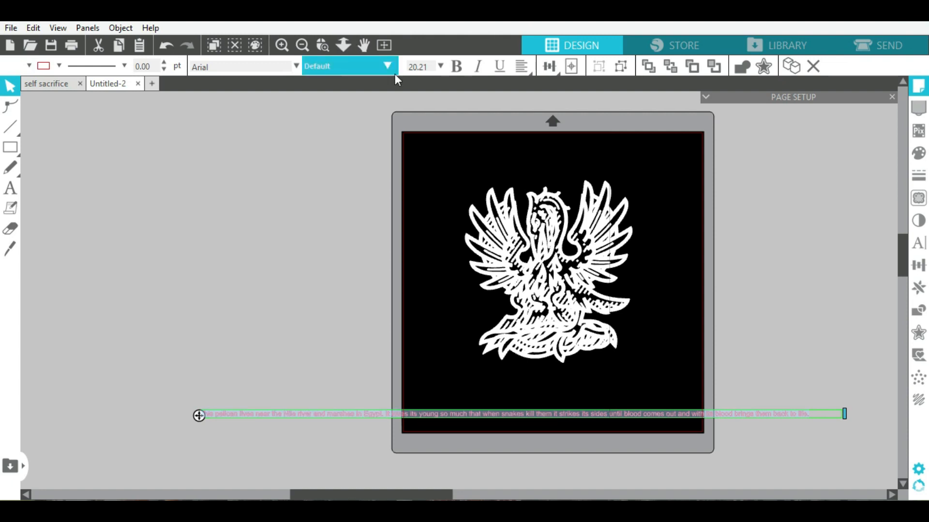
- Give the selected quote white fill and outline colours
click(29, 65)
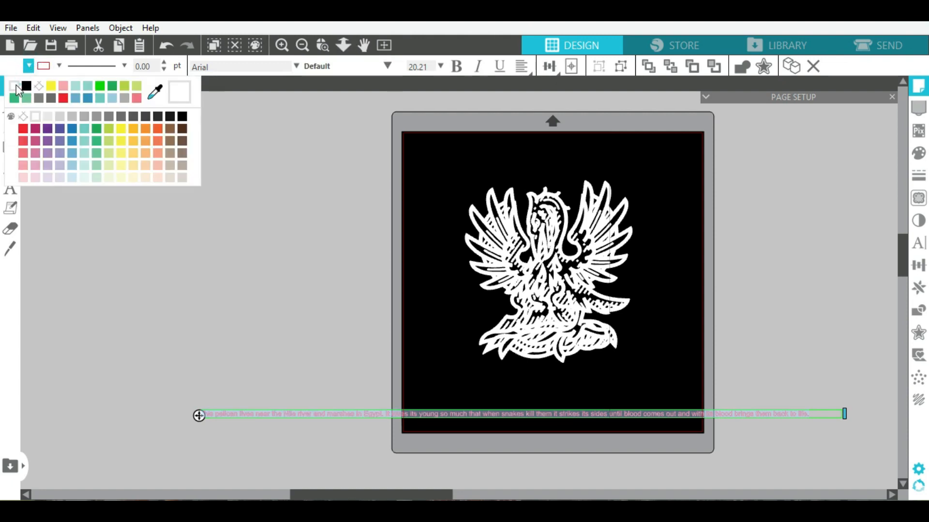
click(59, 67)
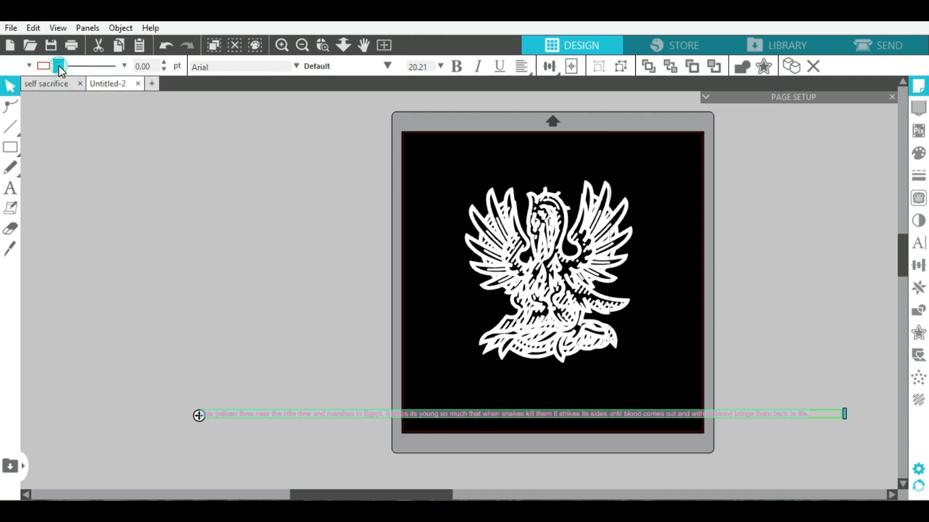
click(58, 66)
click(67, 86)
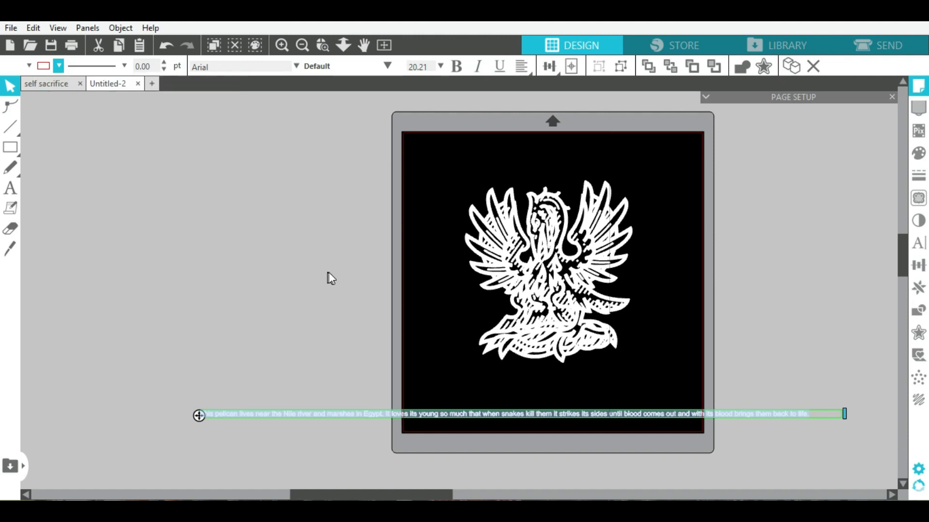
- Set the quote's font size to 27, then select its second line
click(425, 67)
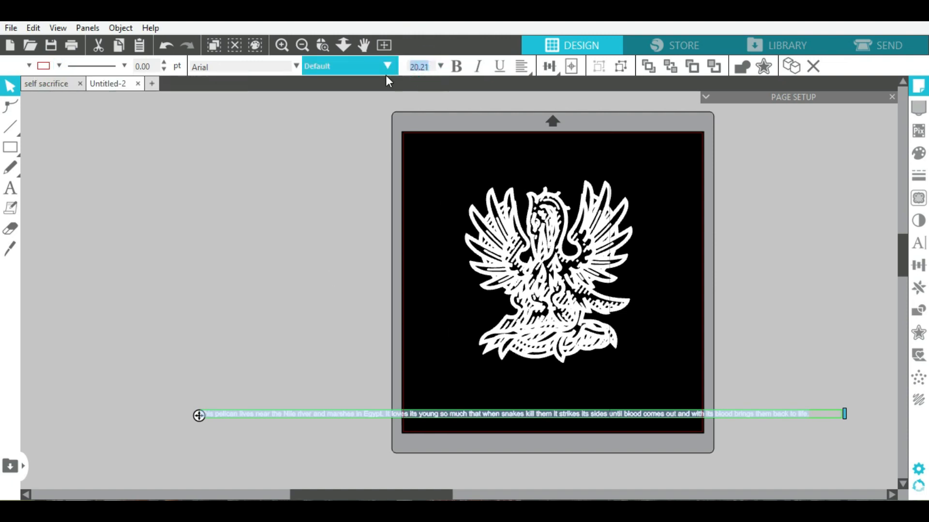
text(27)
key(Return)
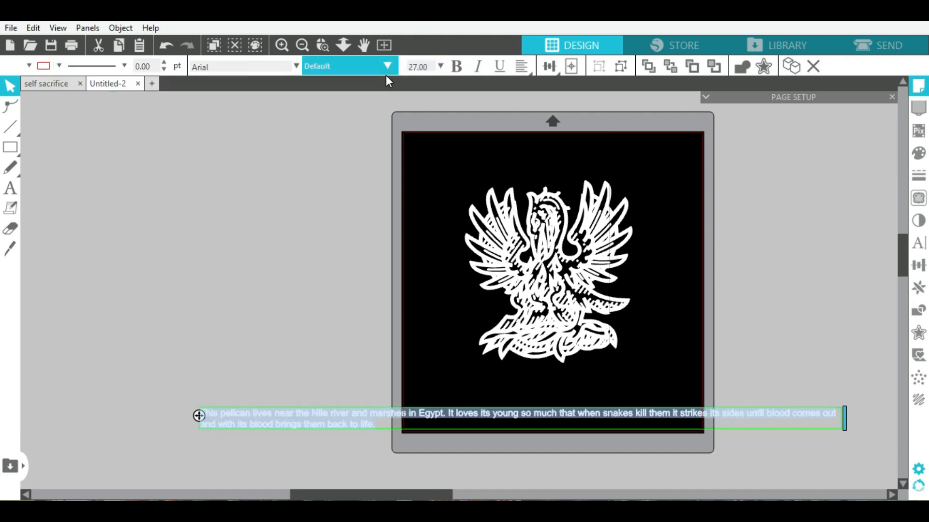
click(843, 421)
double_click(823, 418)
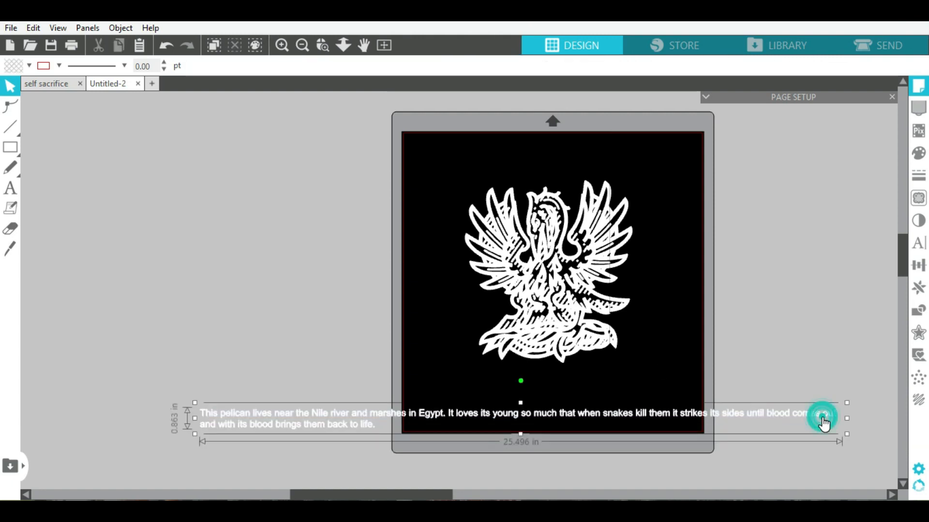
drag(419, 424, 927, 419)
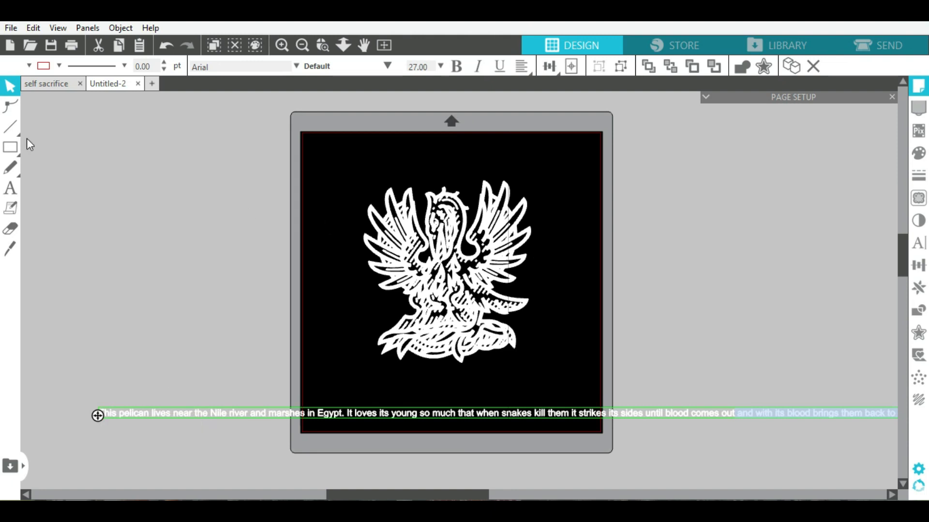
- Move the long quote text further left out of the way
click(14, 150)
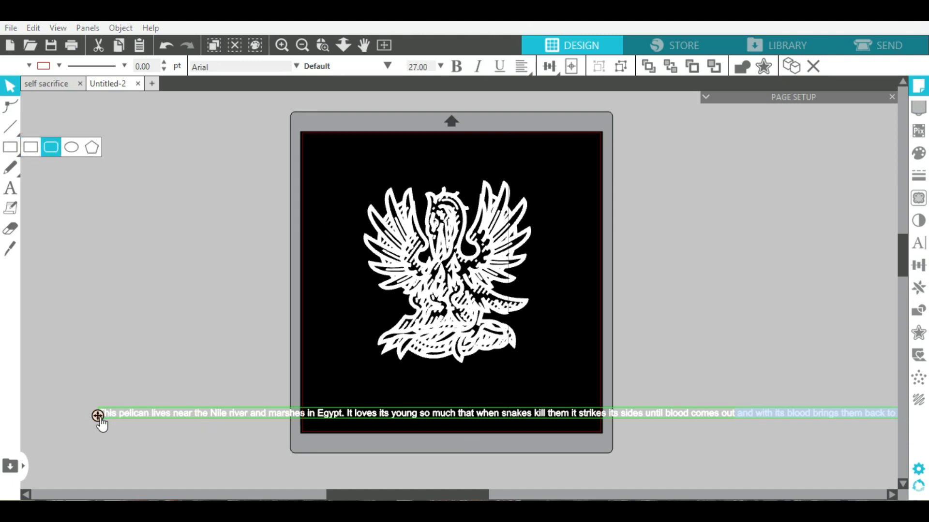
drag(69, 397, 48, 412)
click(173, 274)
- Draw a circle and enlarge it to 8.952 × 8.952 in, centred around the pelican
click(15, 143)
click(71, 146)
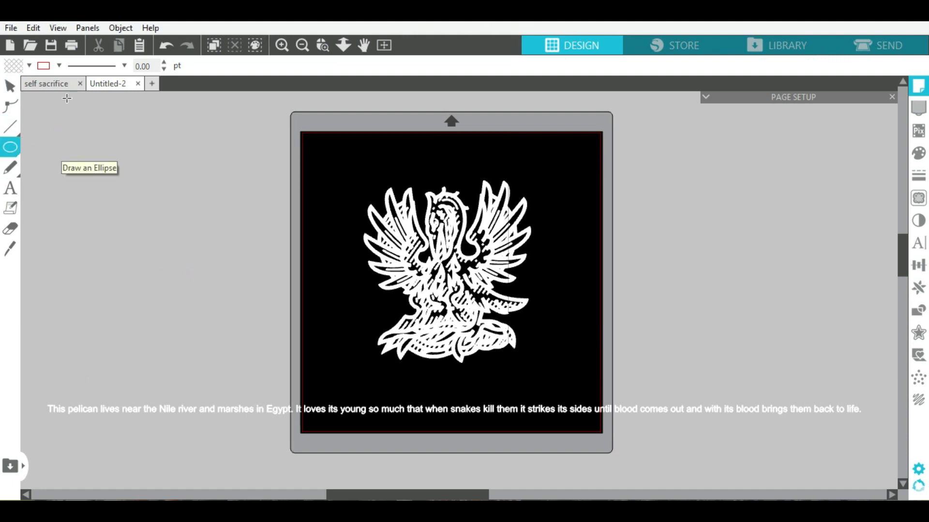
drag(103, 166, 233, 294)
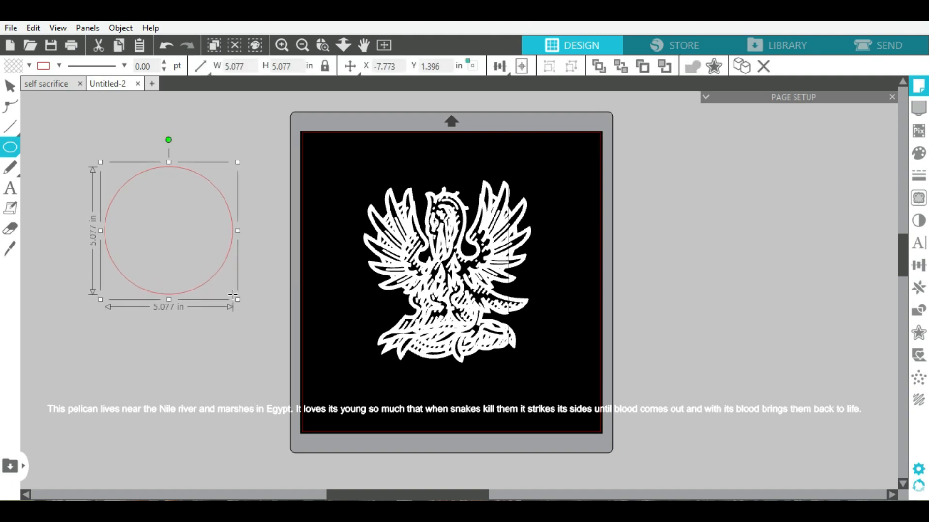
click(13, 88)
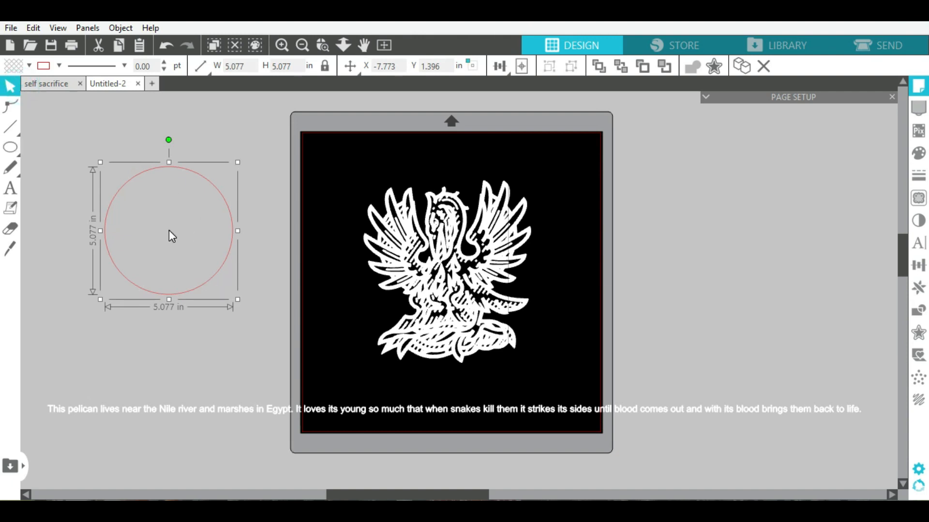
drag(223, 205, 454, 195)
drag(467, 290, 580, 381)
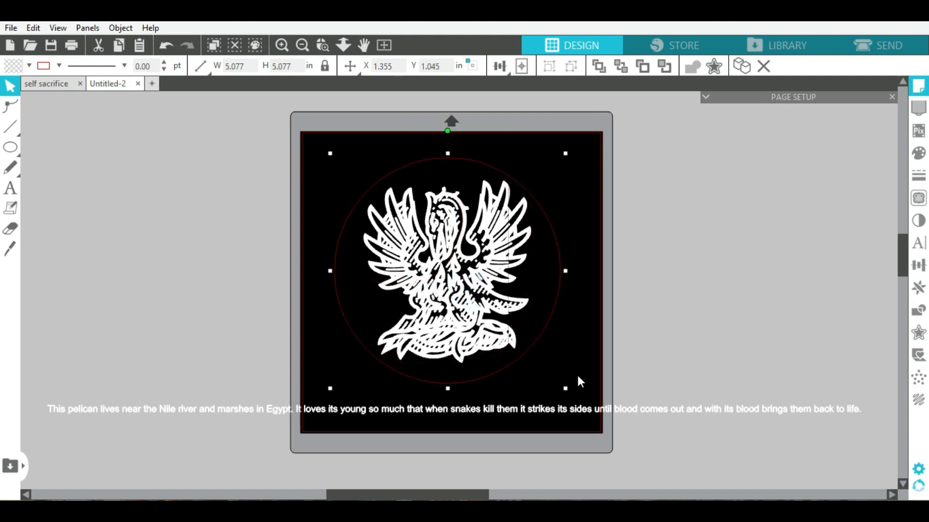
drag(552, 308, 558, 311)
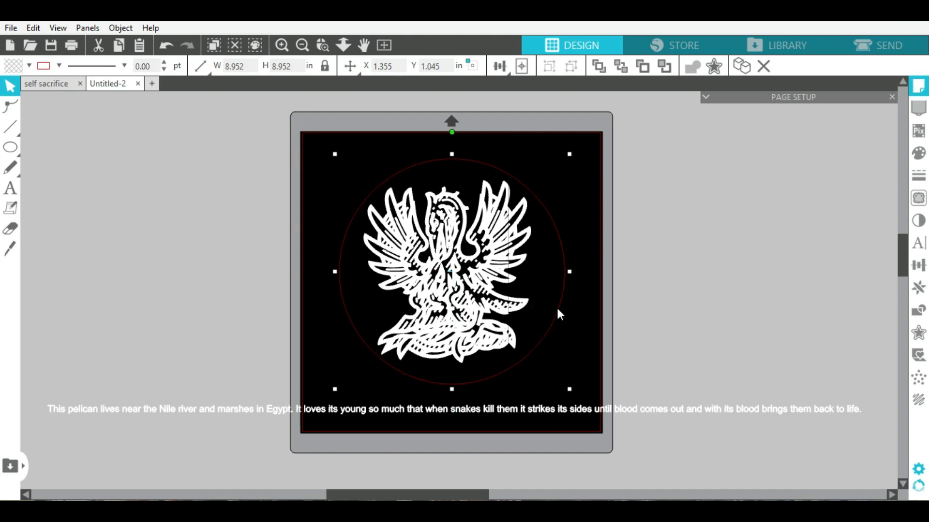
- Attach the quote to the circle's outline, slide it along, then detach it back to a straight line
click(216, 222)
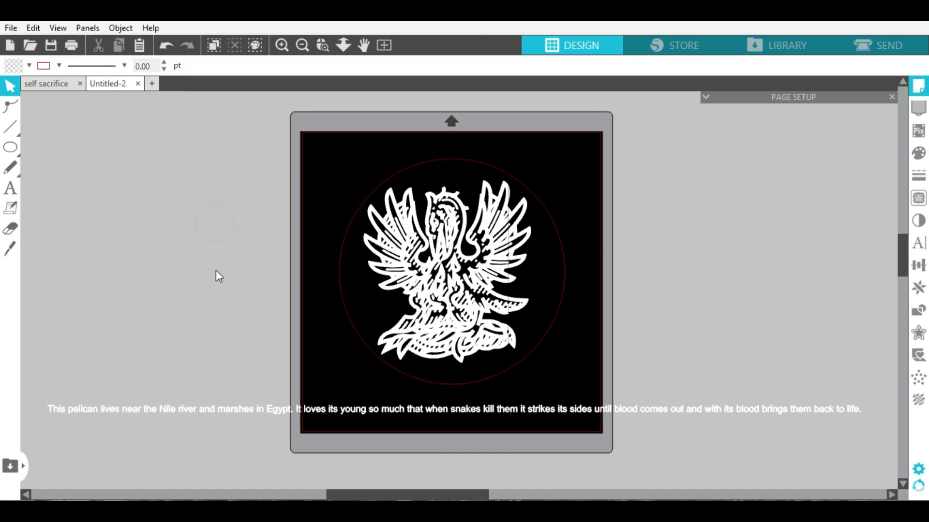
click(183, 408)
double_click(63, 409)
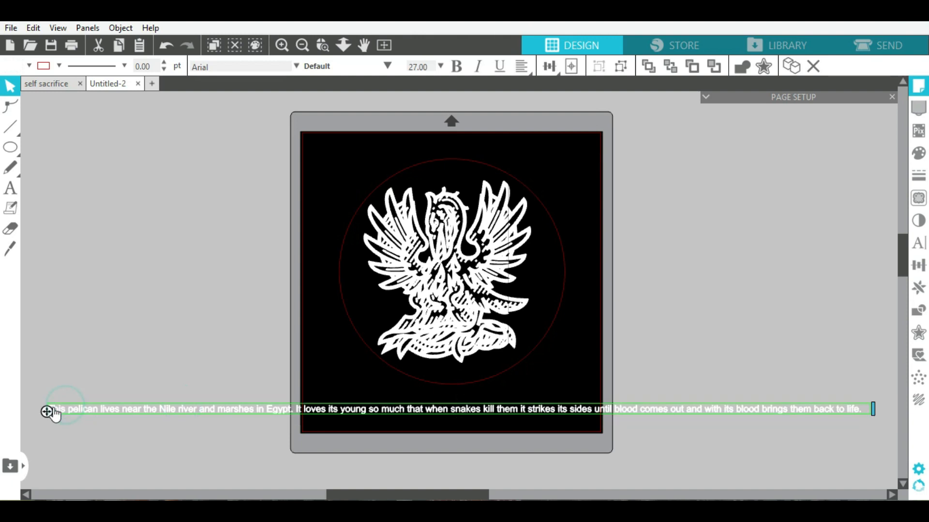
drag(46, 411, 92, 384)
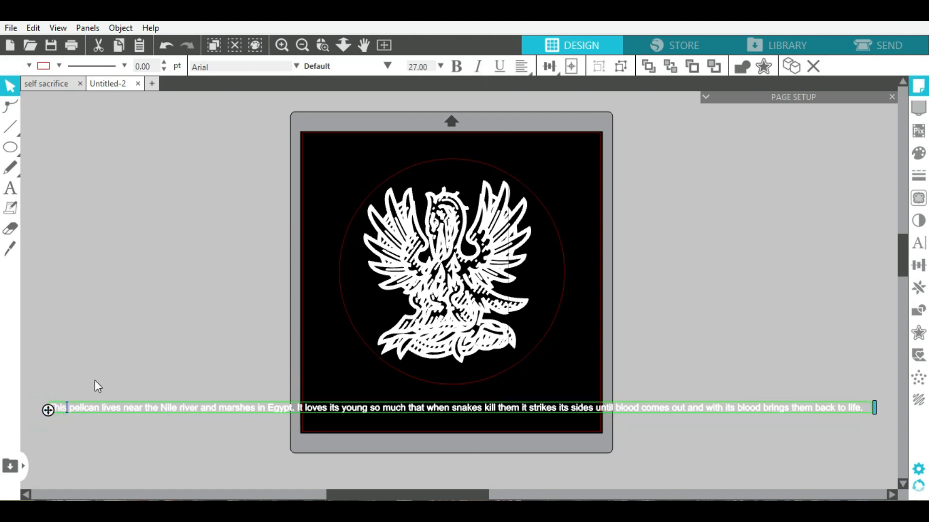
drag(140, 352, 338, 256)
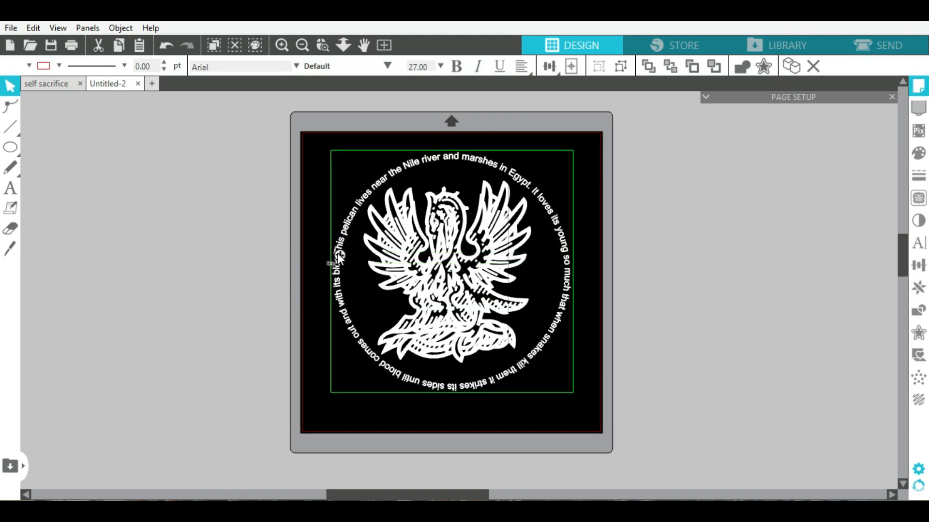
drag(335, 260, 335, 271)
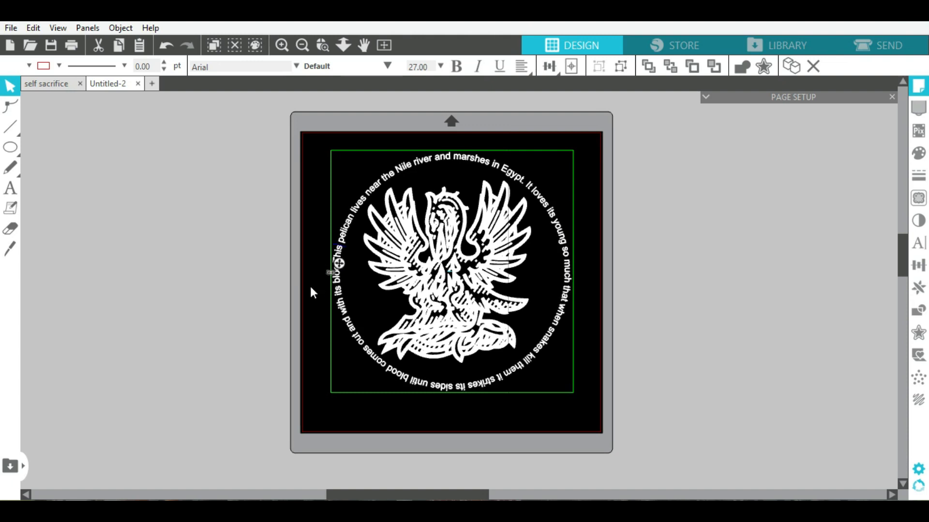
drag(164, 446, 139, 441)
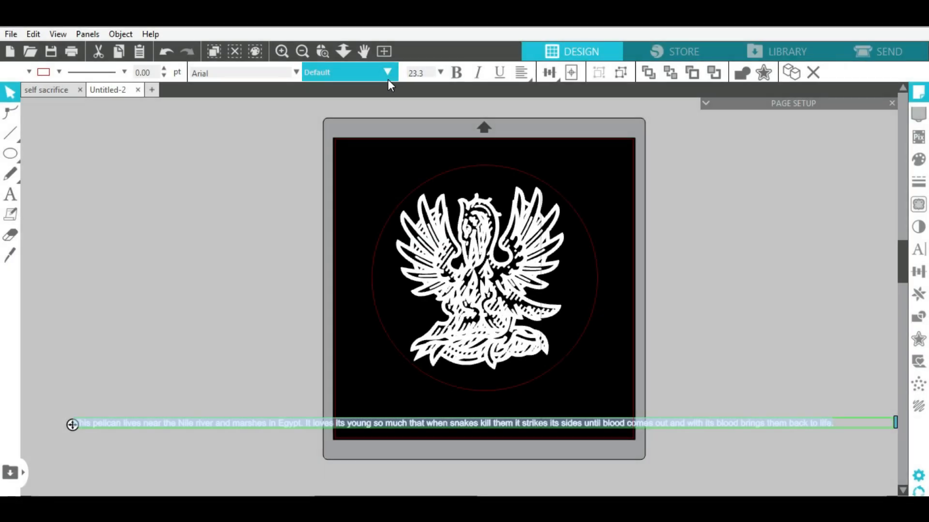
- Wrap the whole quote around the circle as a full ring, then select pelican and quote together
text(0)
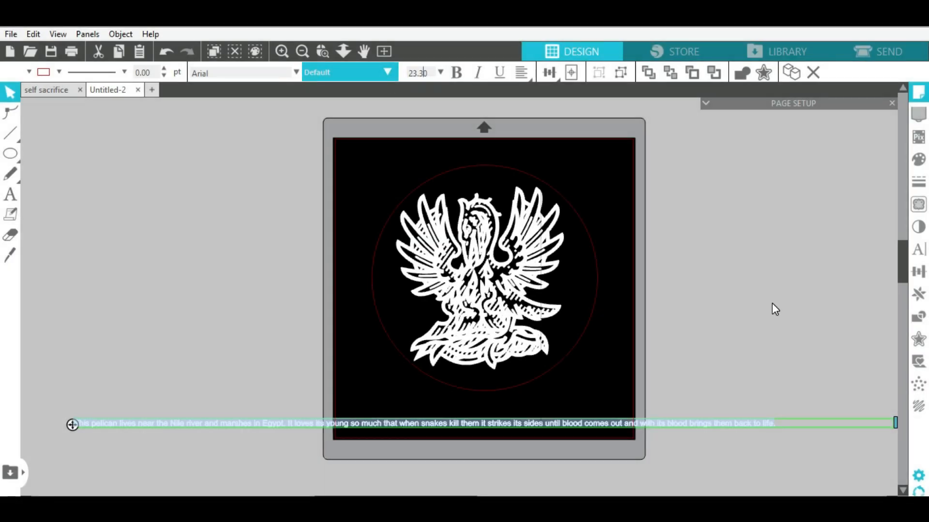
drag(895, 422, 783, 425)
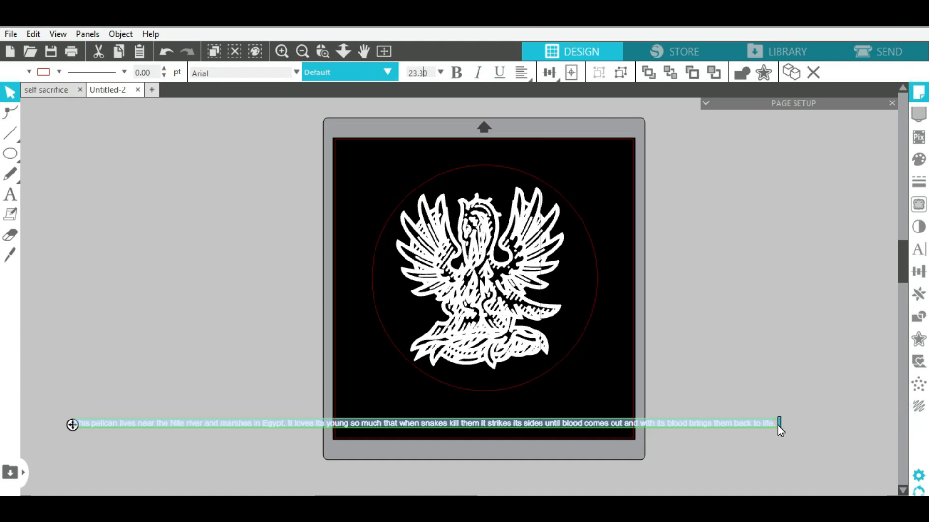
drag(72, 425, 370, 271)
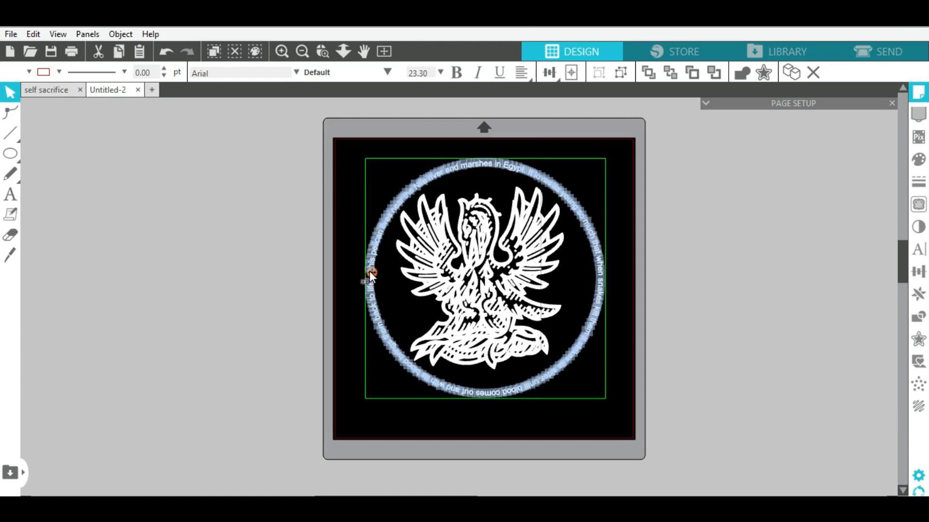
click(234, 256)
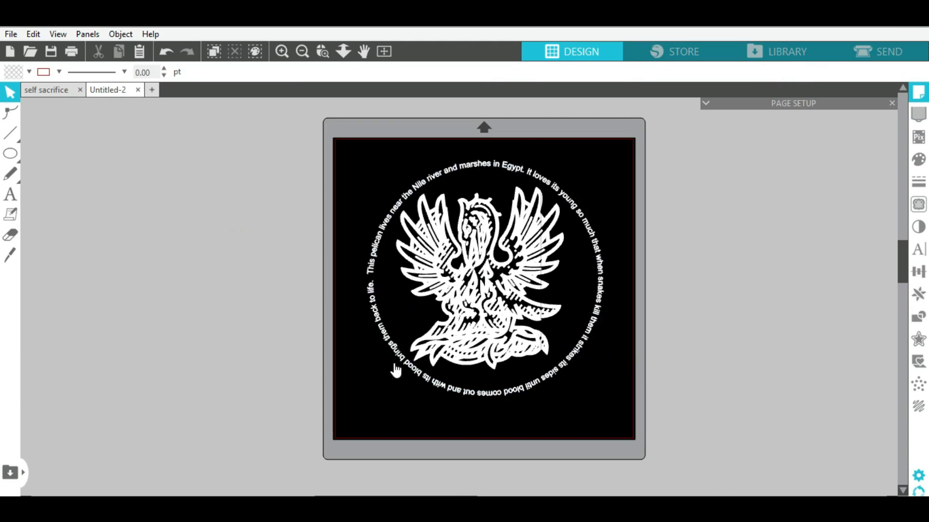
drag(356, 416, 608, 178)
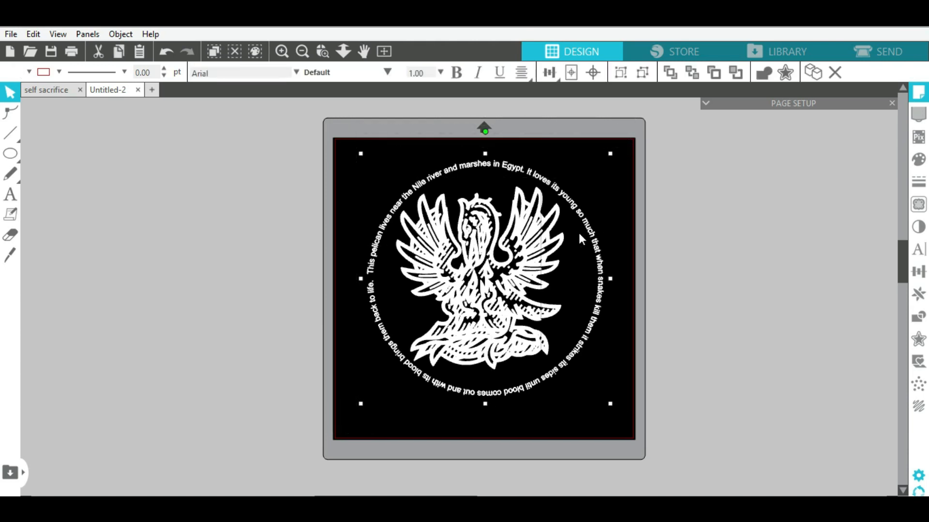
- Ungroup the design and delete the circle guide path
right_click(579, 231)
click(634, 384)
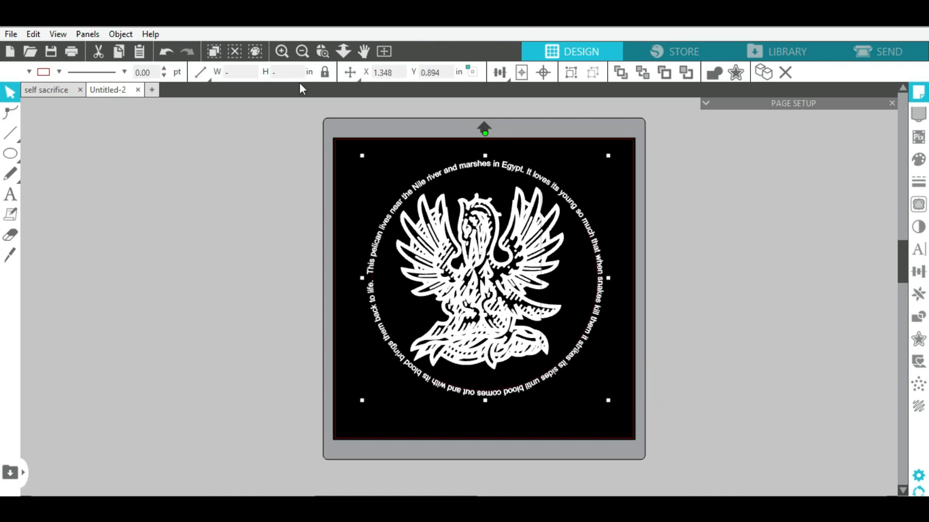
click(282, 51)
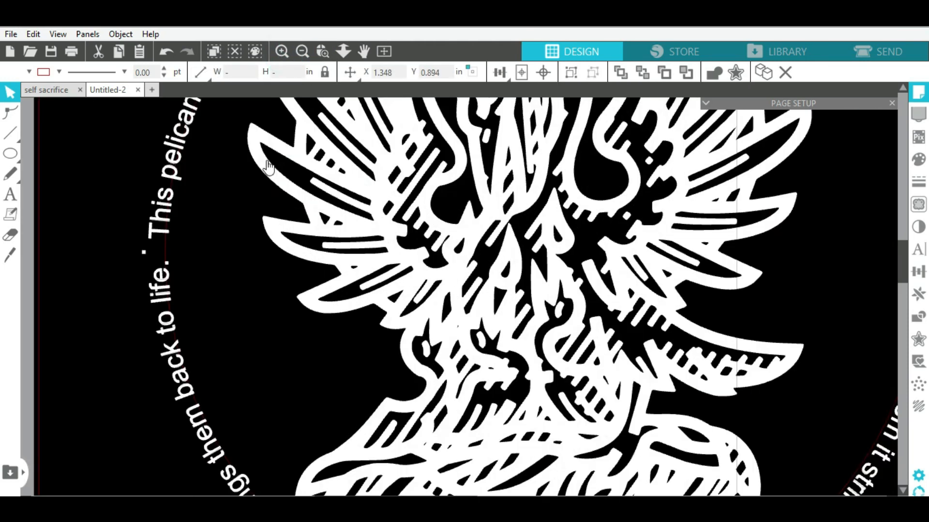
click(166, 250)
key(Delete)
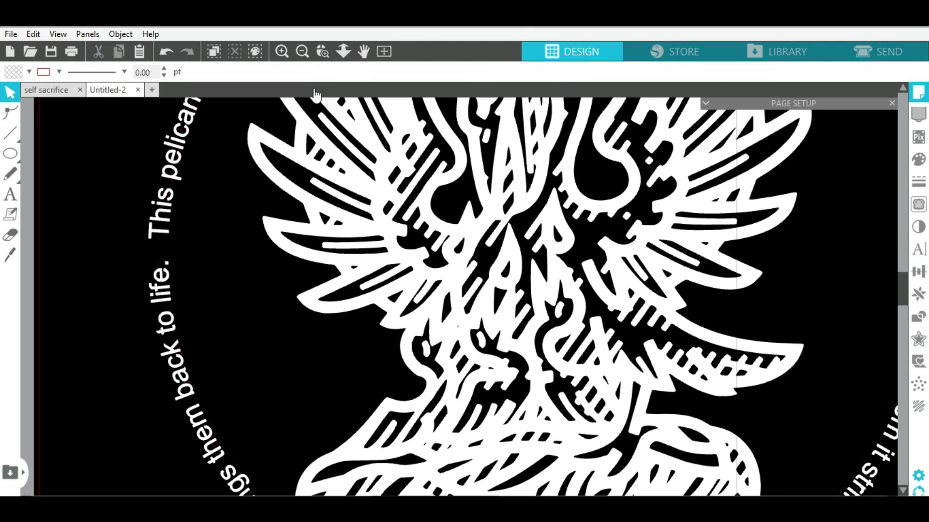
- Zoom back out and select the whole pelican and curved quote
click(304, 53)
click(304, 53)
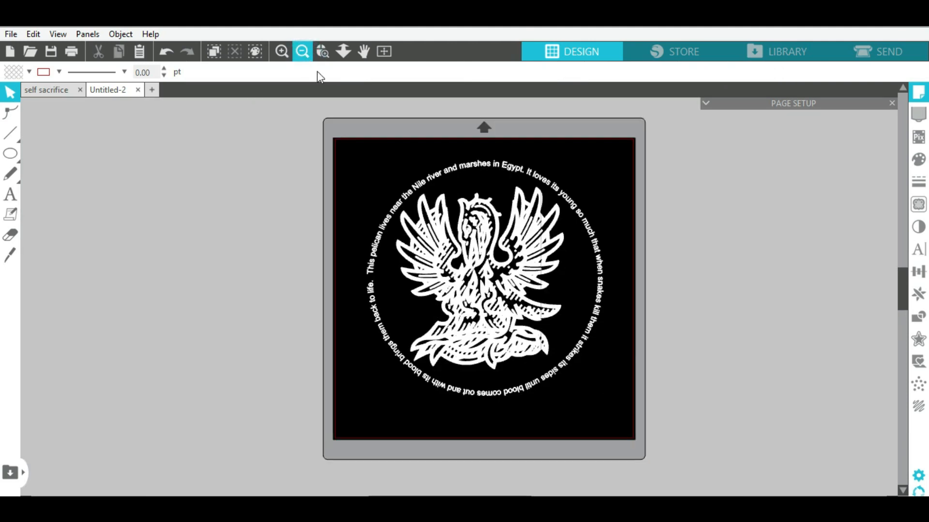
drag(352, 148, 611, 415)
- Group the pelican and quote, then enlarge the group to about 10.667 × 10.628 in
right_click(551, 328)
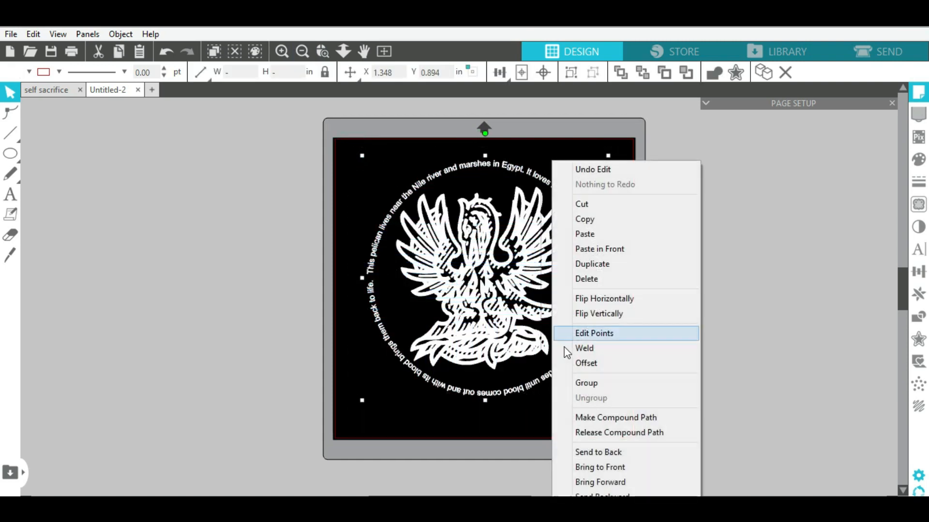
click(598, 387)
drag(609, 401, 648, 430)
drag(510, 309, 493, 306)
- Nudge the grouped design up so it sits centred on the black mat
click(122, 246)
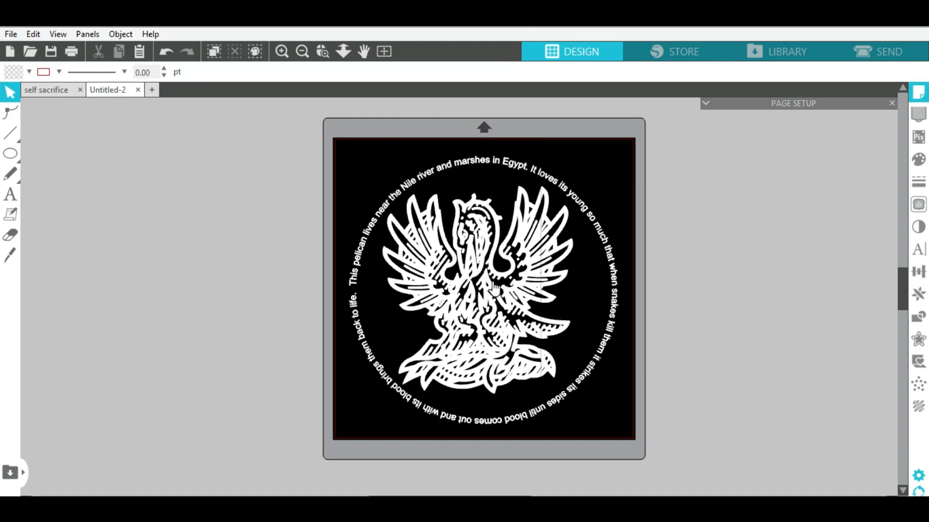
drag(483, 290, 487, 287)
click(278, 249)
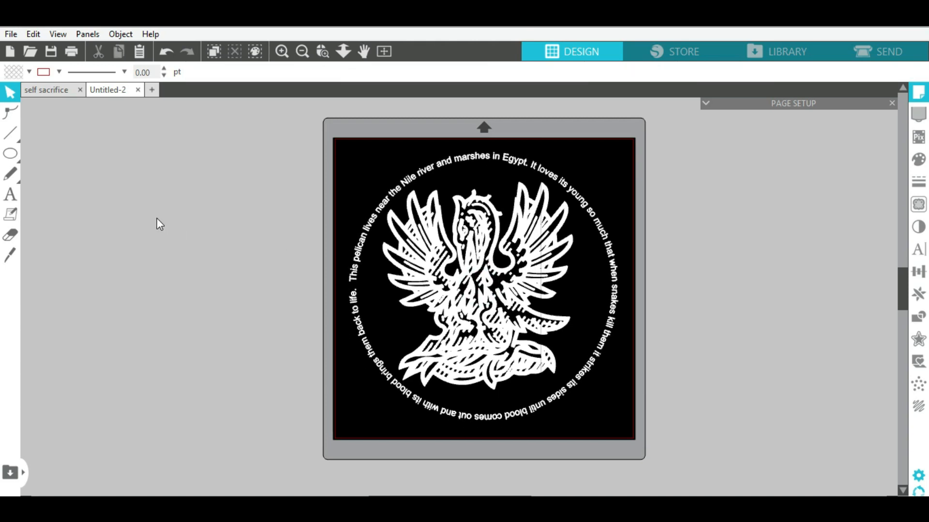